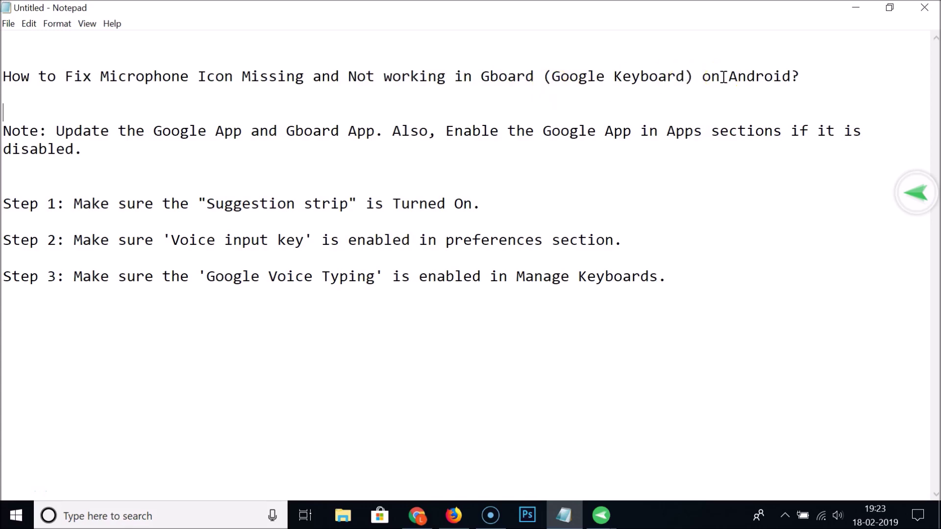
Review the Notepad guide to restoring Gboard's missing microphone key
mouse_move(657, 481)
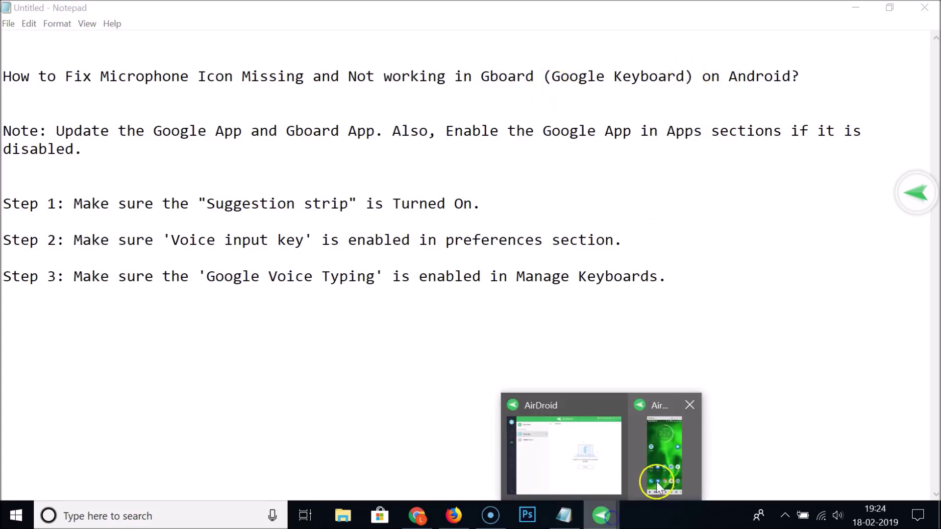
left_click(658, 479)
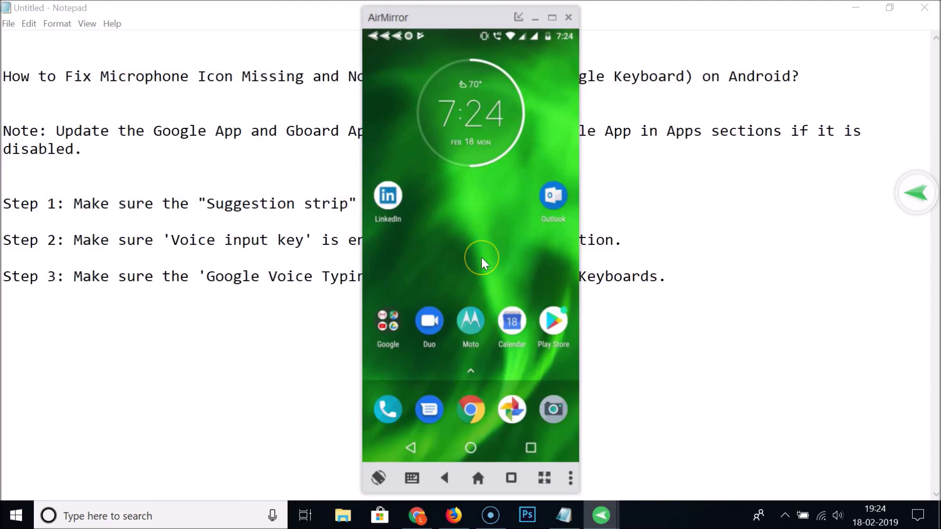
scroll(481, 258, "down", 2)
left_click(552, 133)
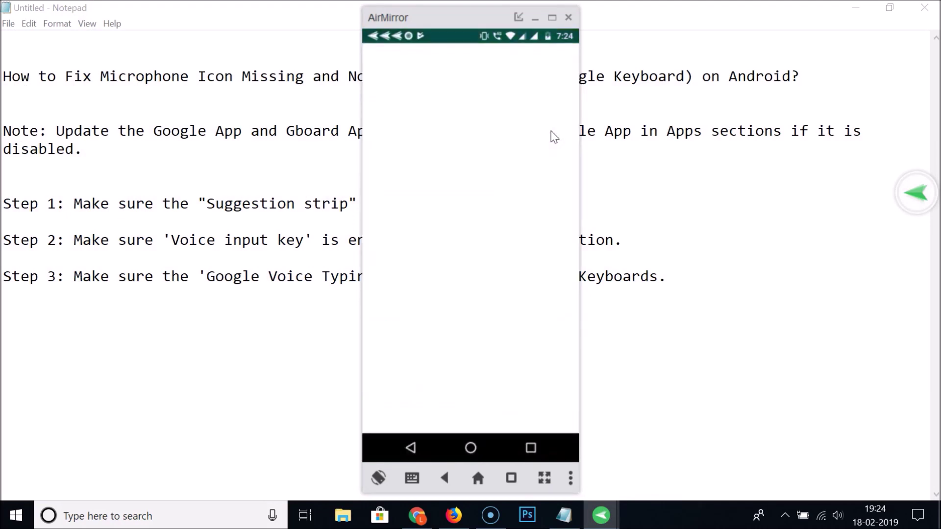
left_click(552, 131)
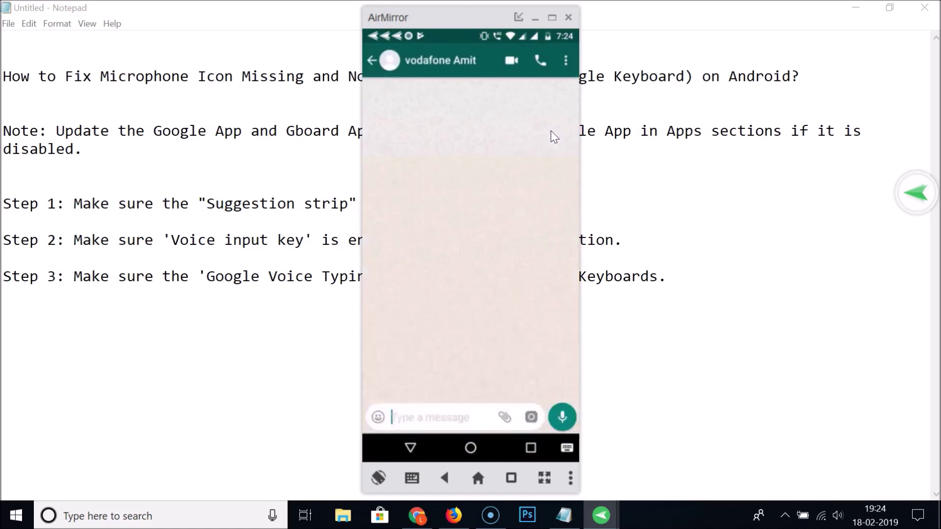
left_click(417, 324)
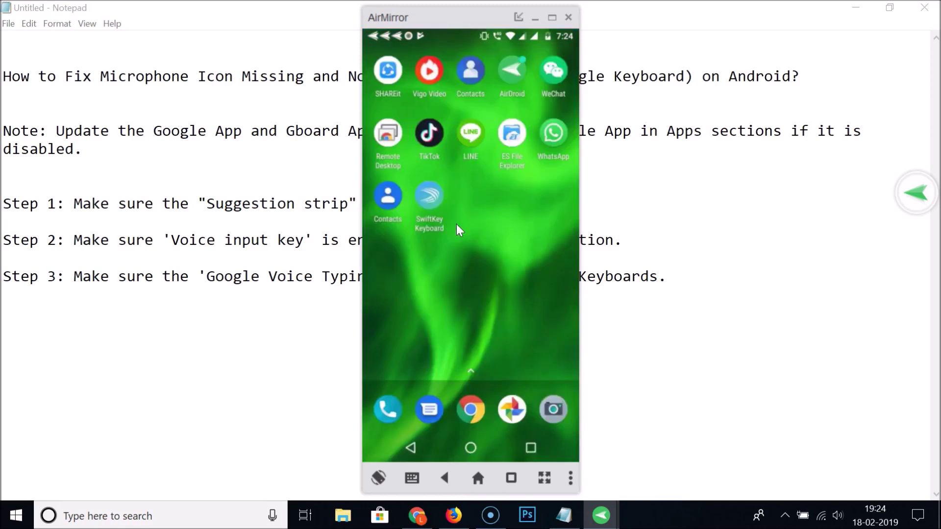
left_click(145, 76)
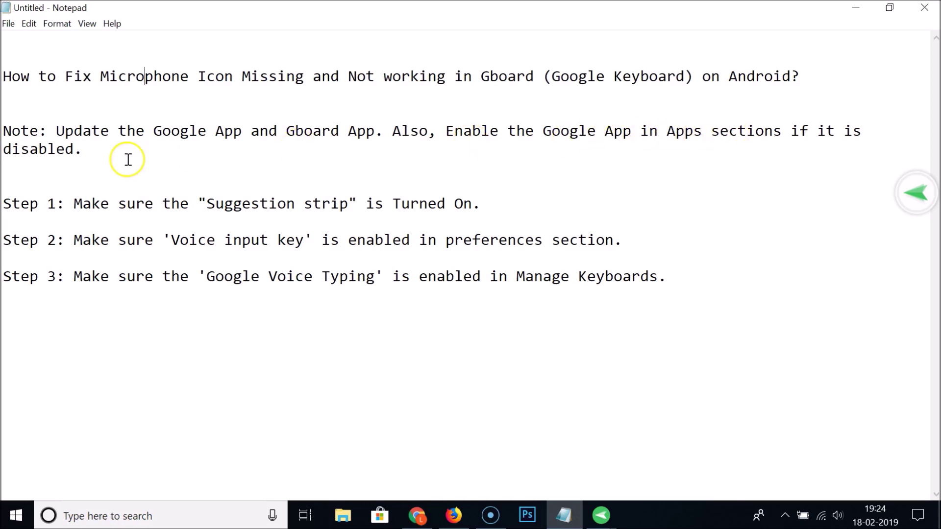
Switch from the Notepad notes to the mirrored phone and launch the Play Store
left_click(144, 150)
left_click(601, 516)
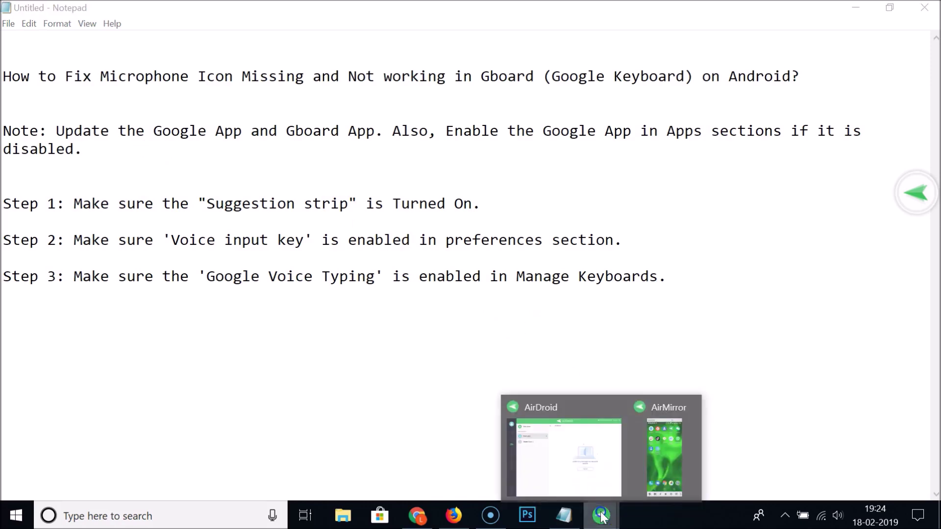
left_click(654, 476)
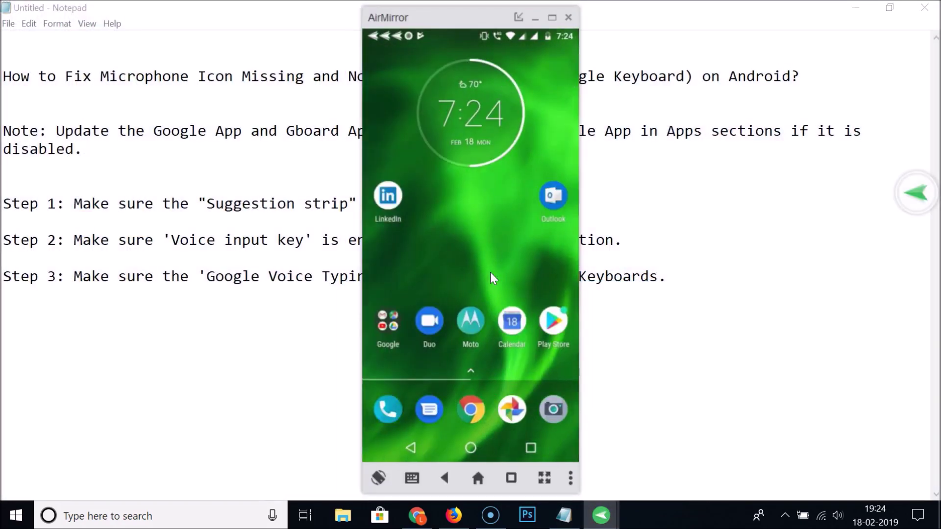
left_click(554, 326)
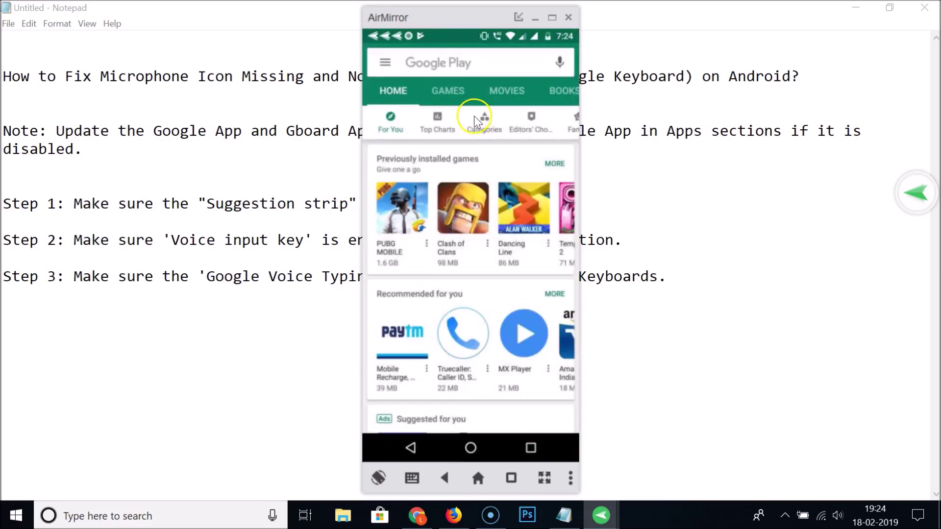
Search the Play Store for 'google' and confirm the Google app offers Open, not Update
left_click(452, 19)
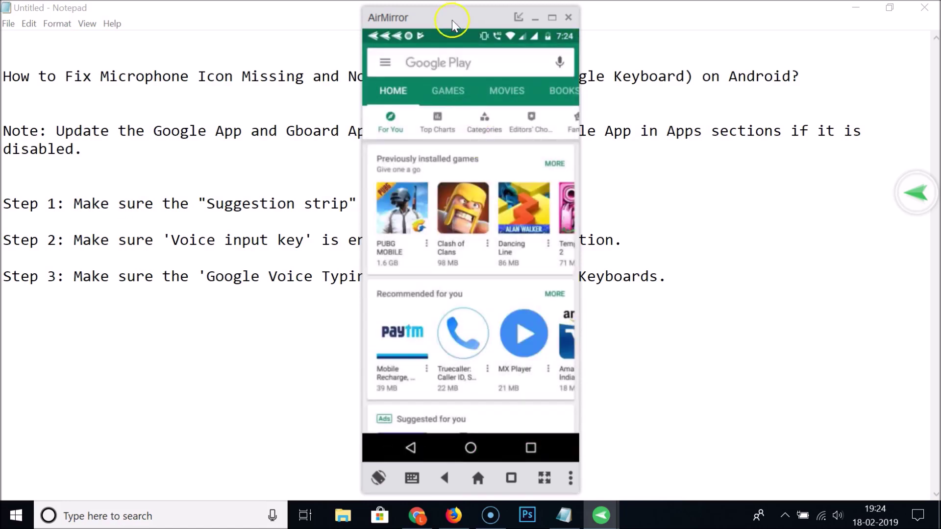
left_click(467, 63)
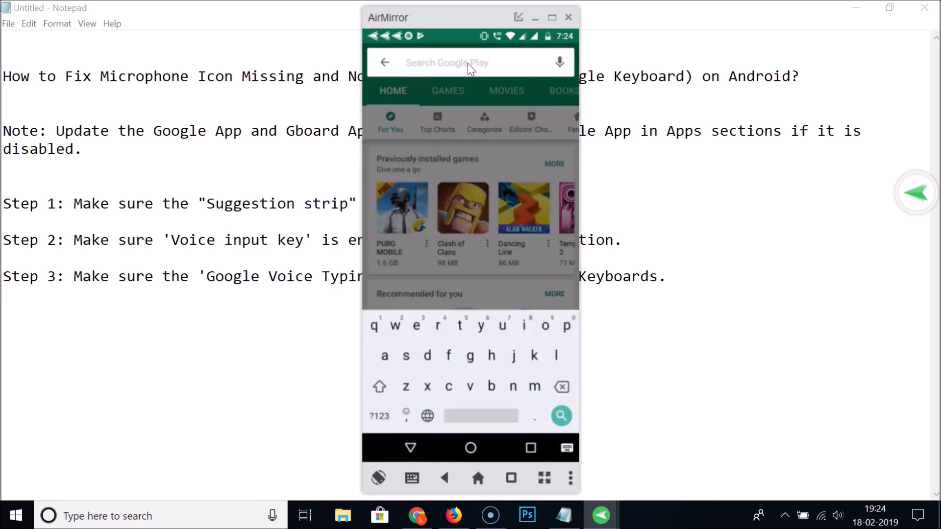
left_click(452, 334)
type("goo")
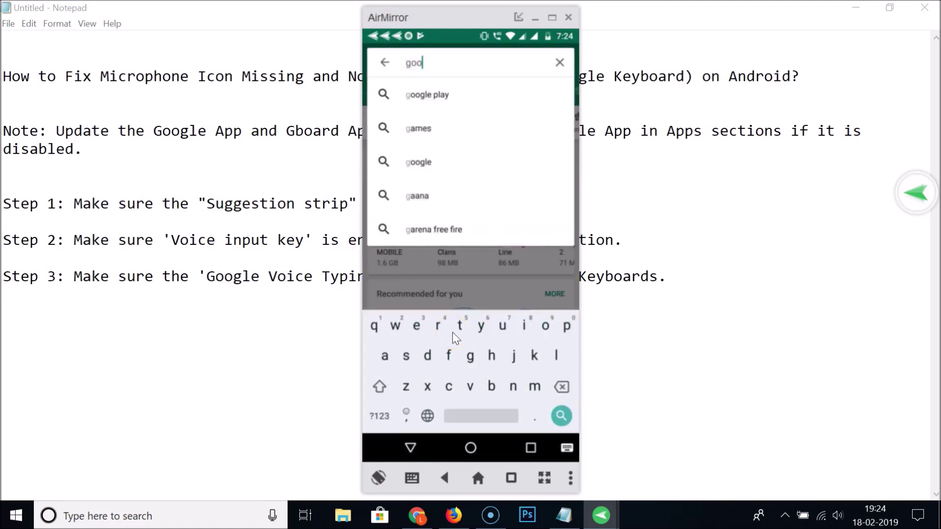
type("gle")
key("Return")
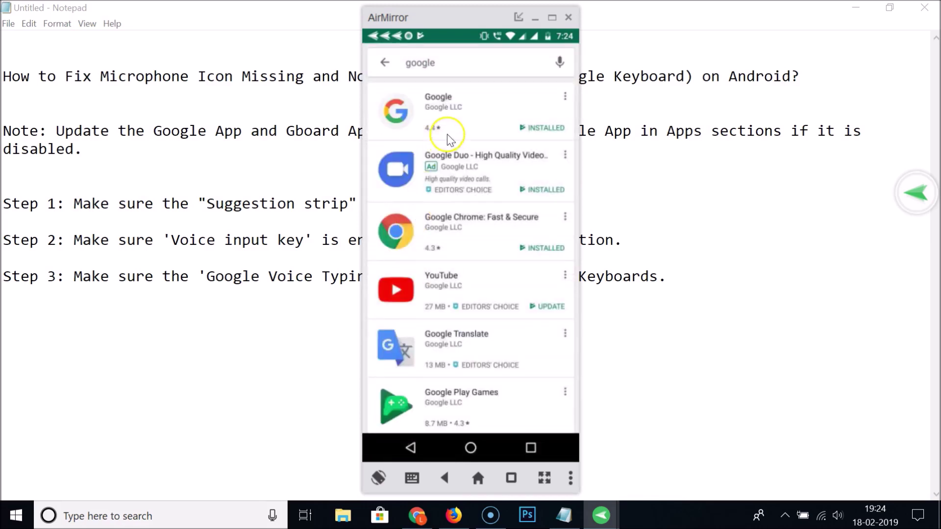
left_click(458, 98)
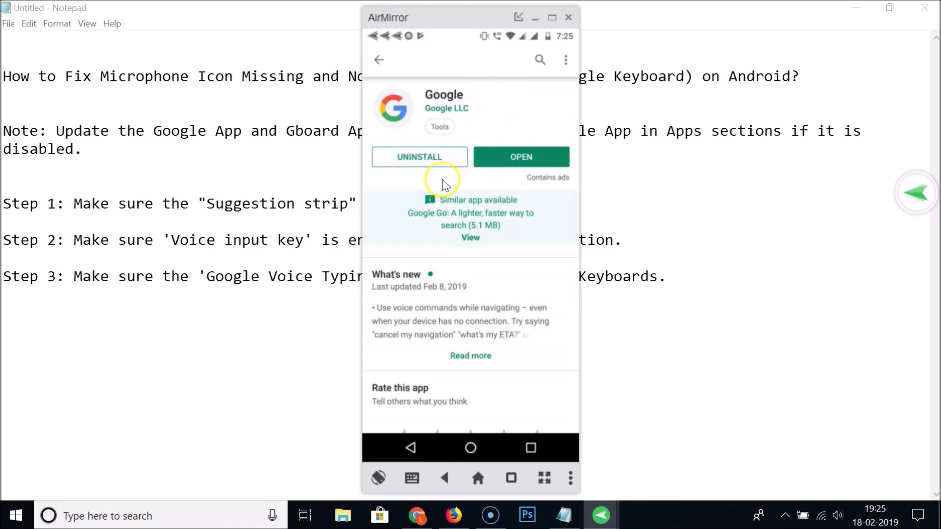
left_click(380, 61)
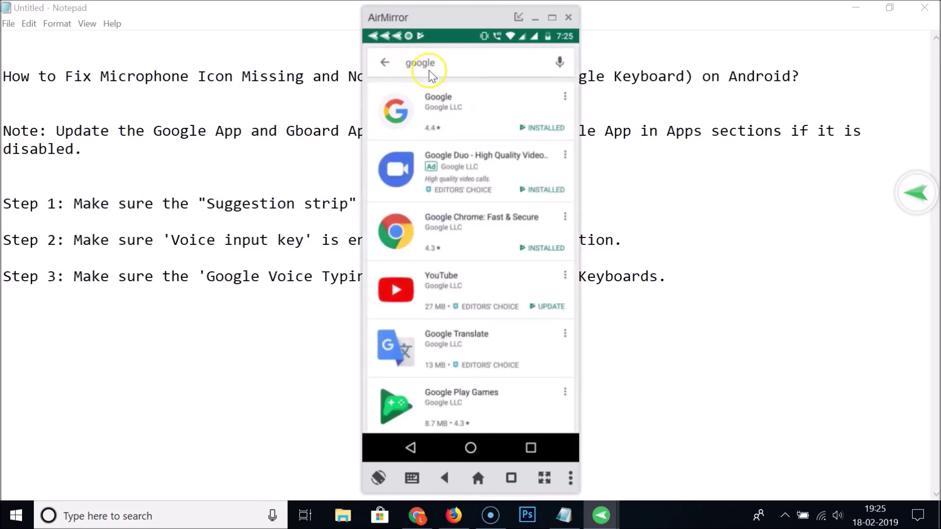
Search 'gboard', confirm Gboard has no pending update, then return home and to Notepad
left_click(453, 65)
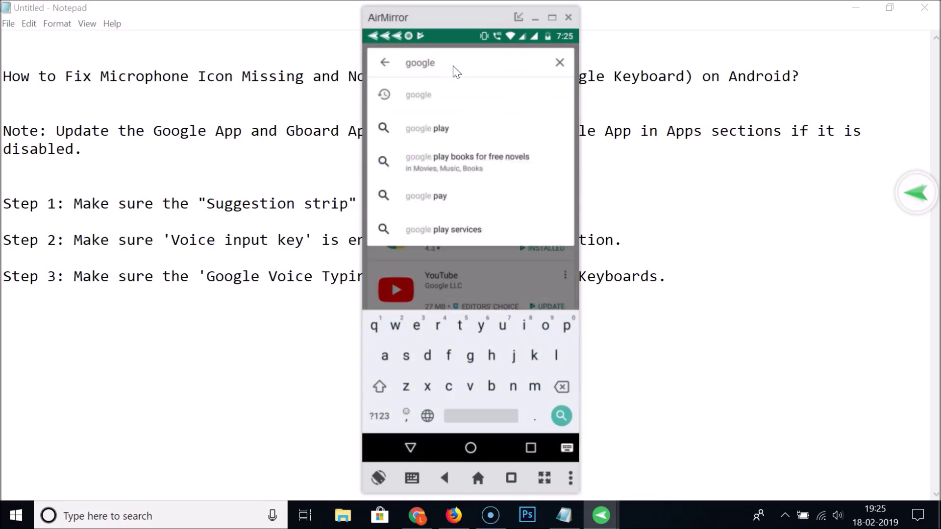
key("BackSpace")
type("g")
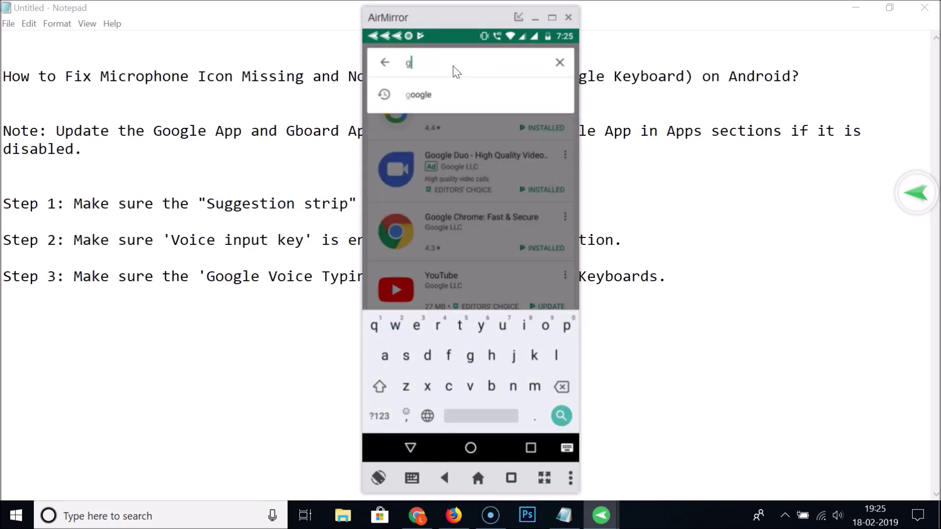
type("board")
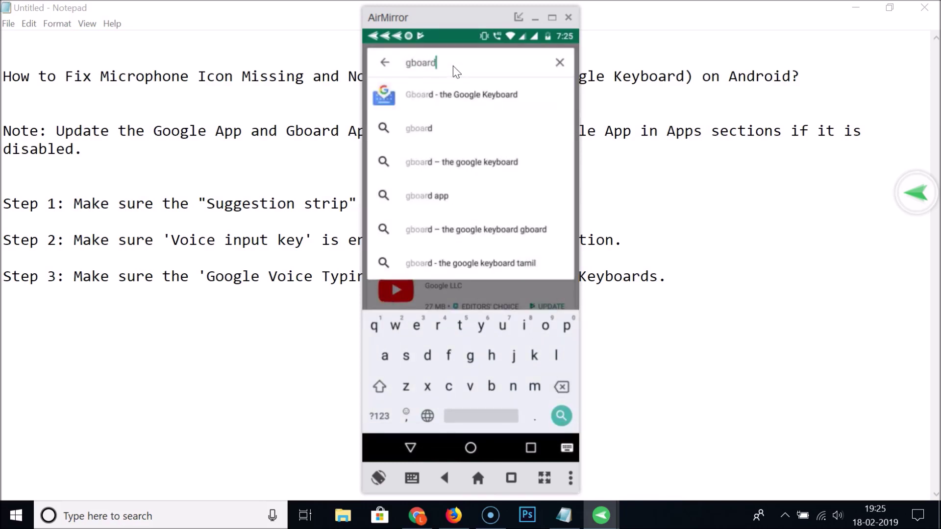
left_click(440, 95)
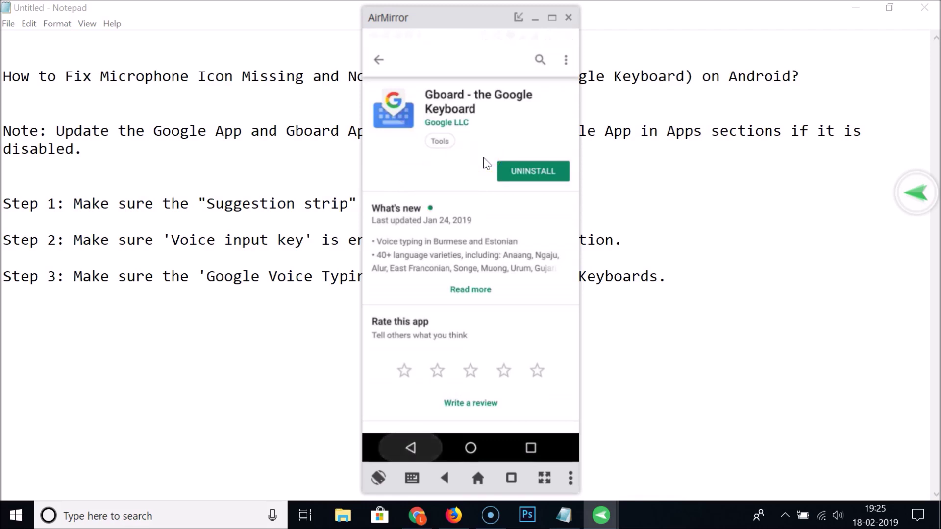
key("Escape")
key("Escape")
key("Escape")
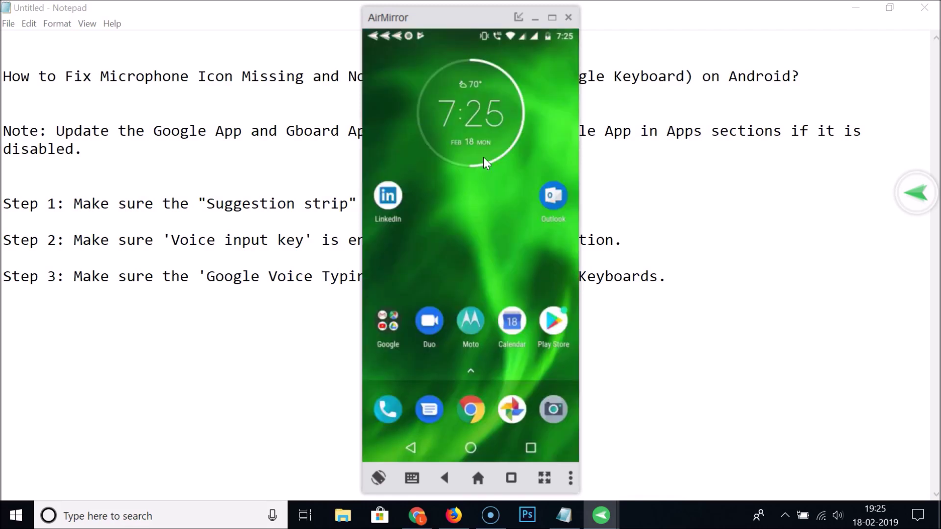
left_click(343, 205)
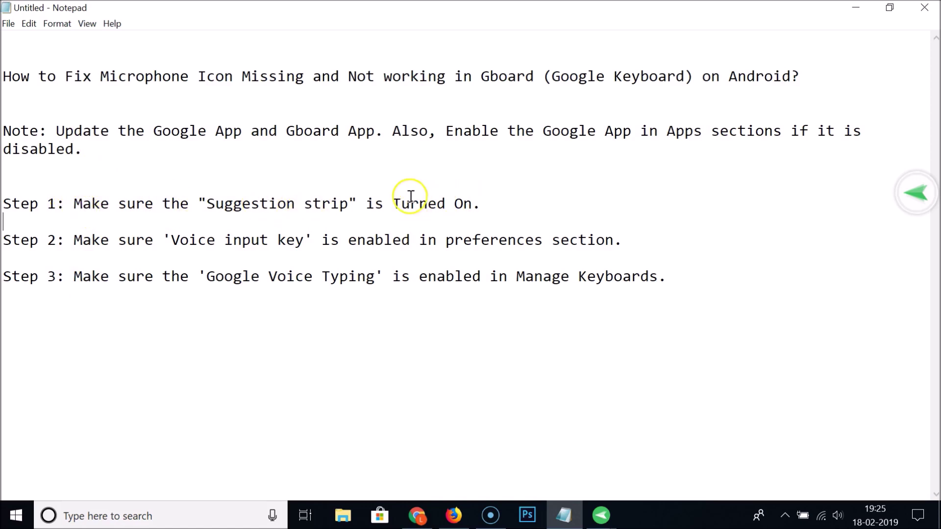
Reach Languages & input on the phone by searching Settings for 'language'
left_click(601, 516)
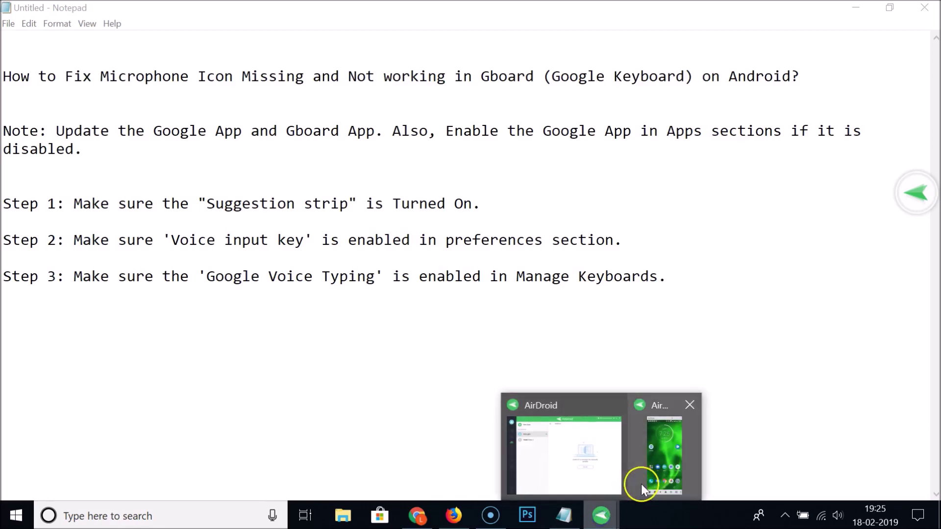
left_click(642, 484)
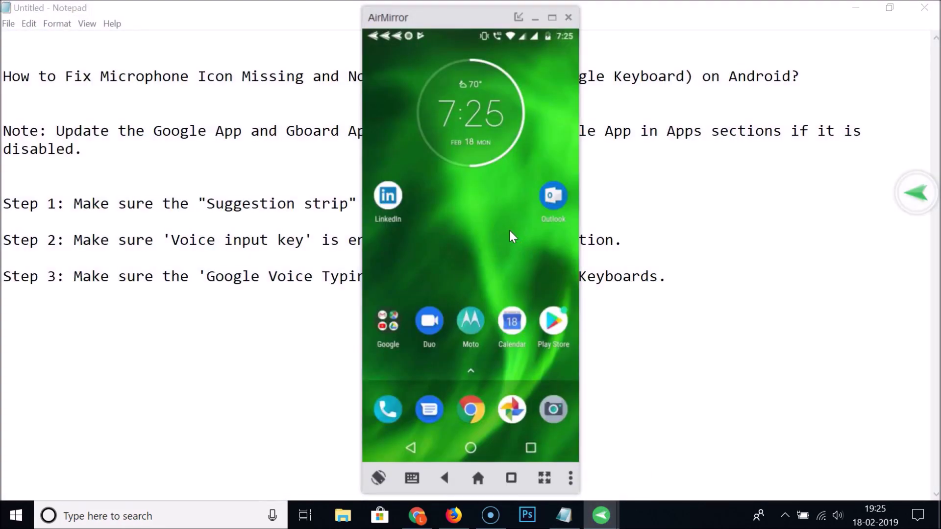
scroll(509, 230, "down", 1)
left_click(382, 109)
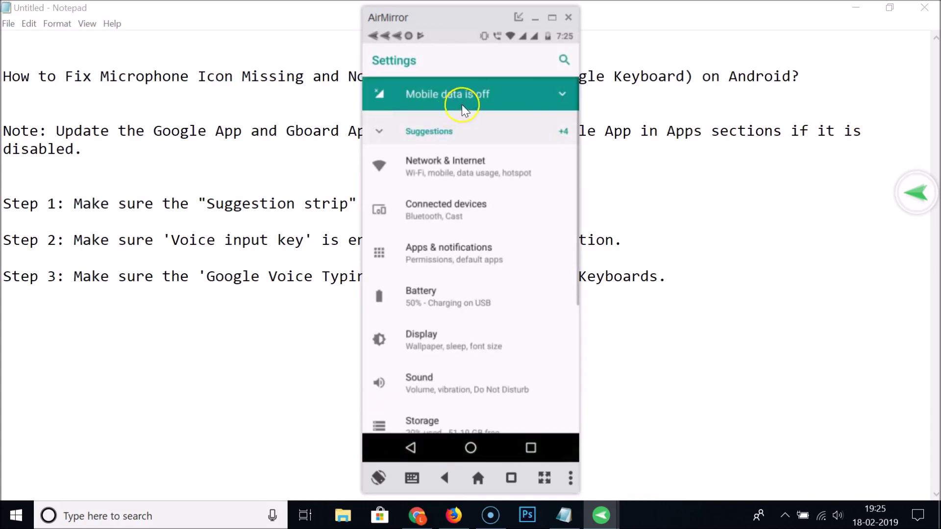
left_click(565, 62)
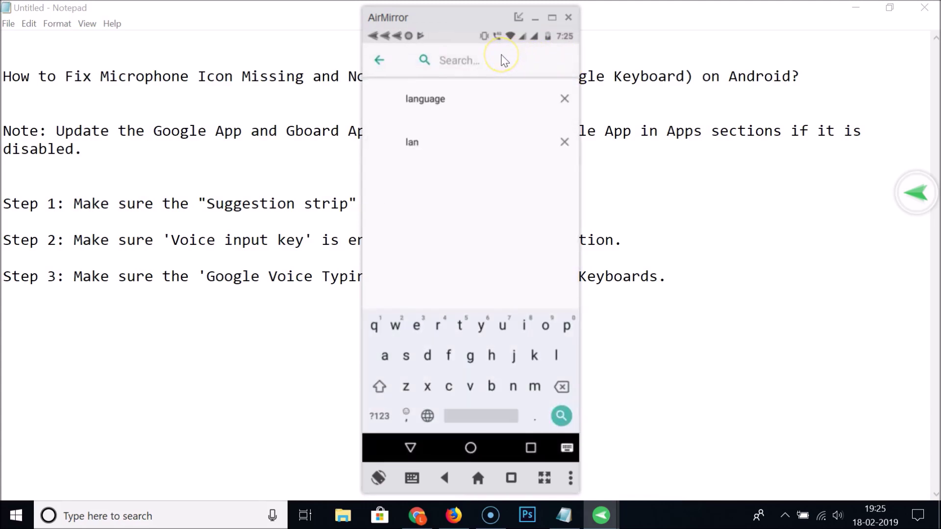
type("lang")
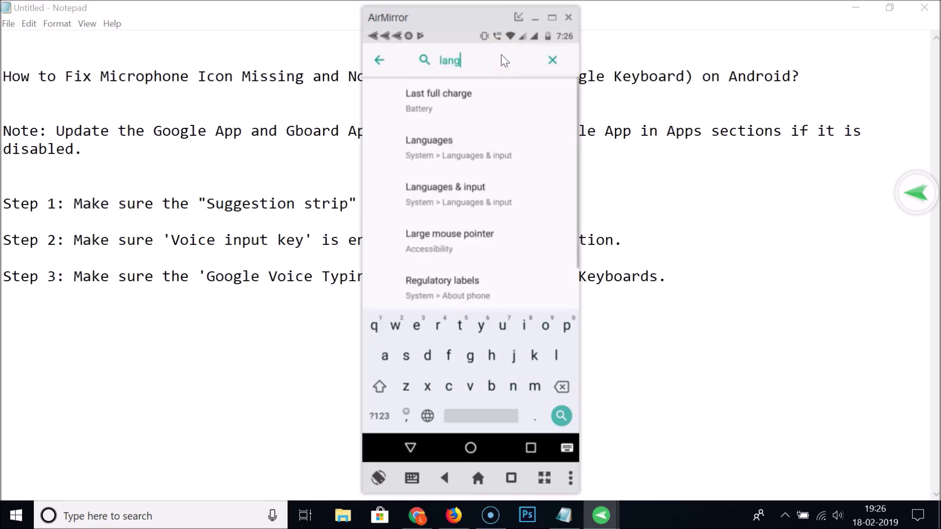
type("uage")
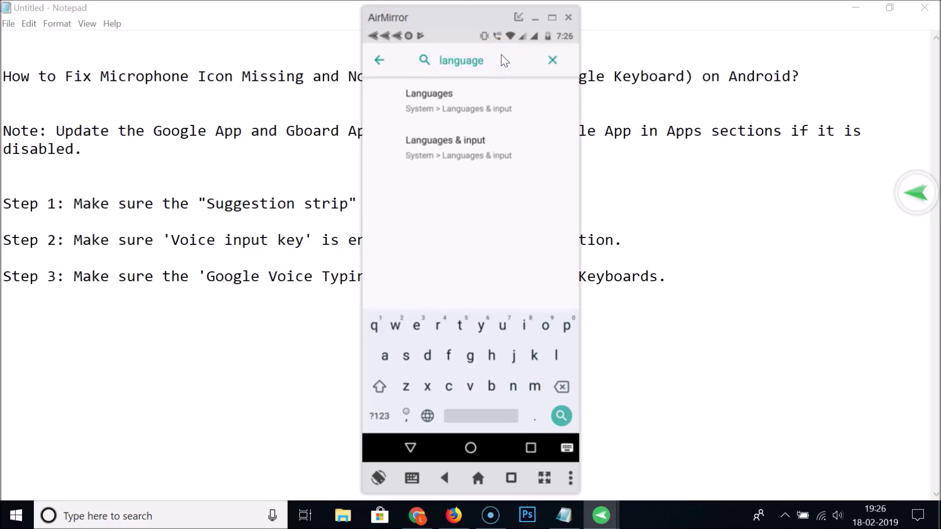
left_click(472, 98)
left_click(467, 223)
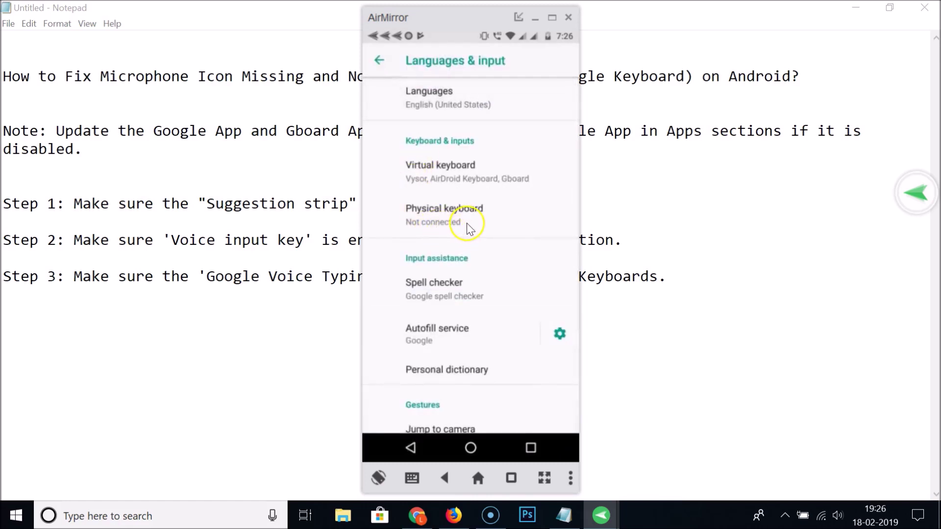
Switch on Show suggestion strip in Gboard's Text correction settings
left_click(454, 183)
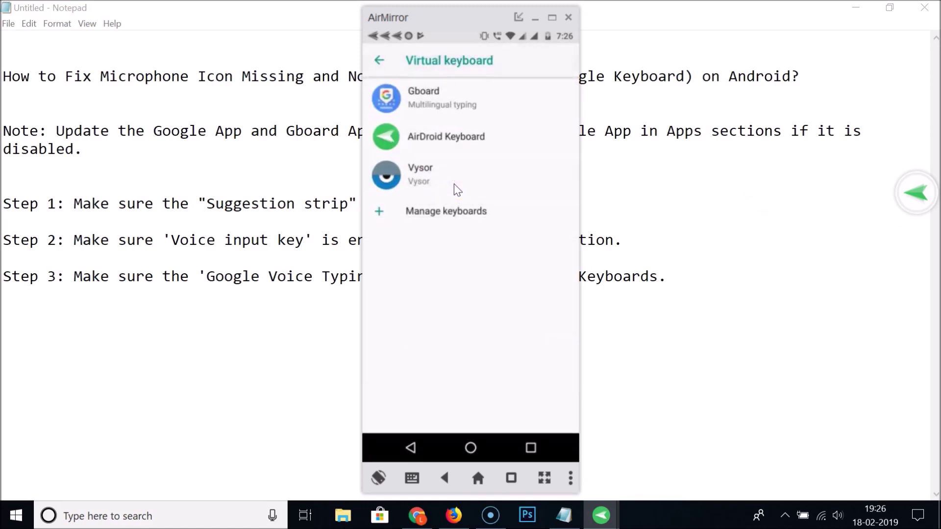
left_click(430, 101)
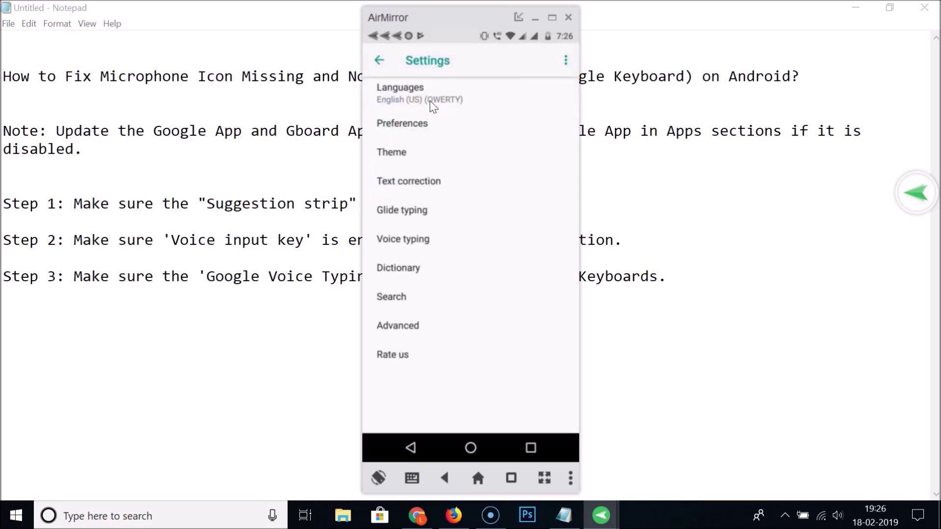
left_click(411, 184)
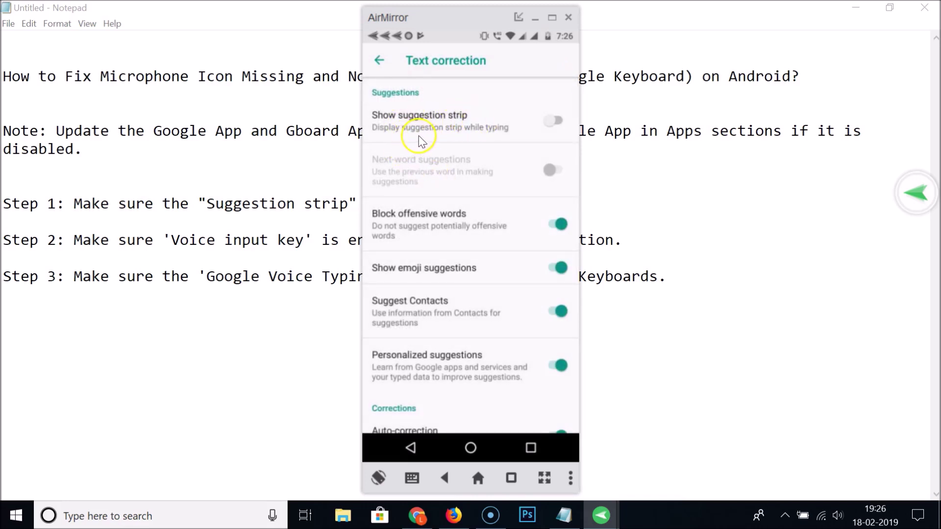
left_click(562, 122)
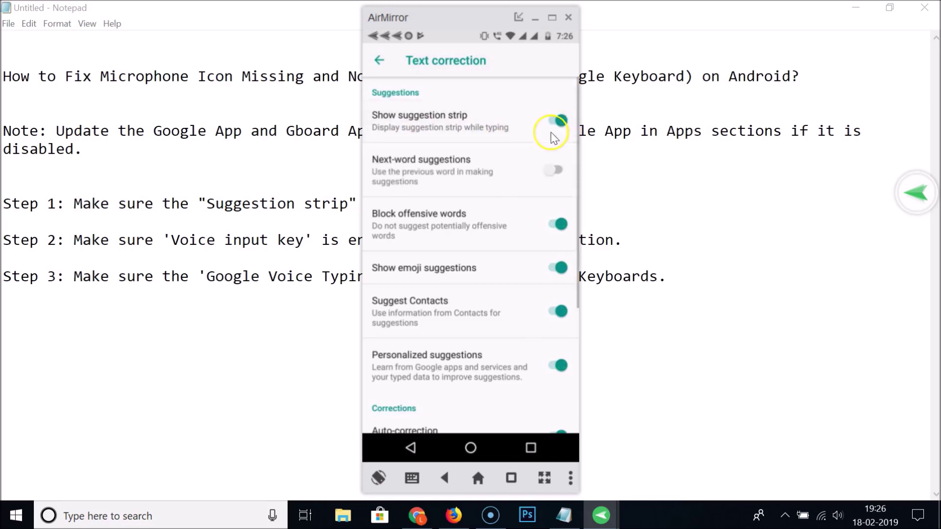
left_click(380, 61)
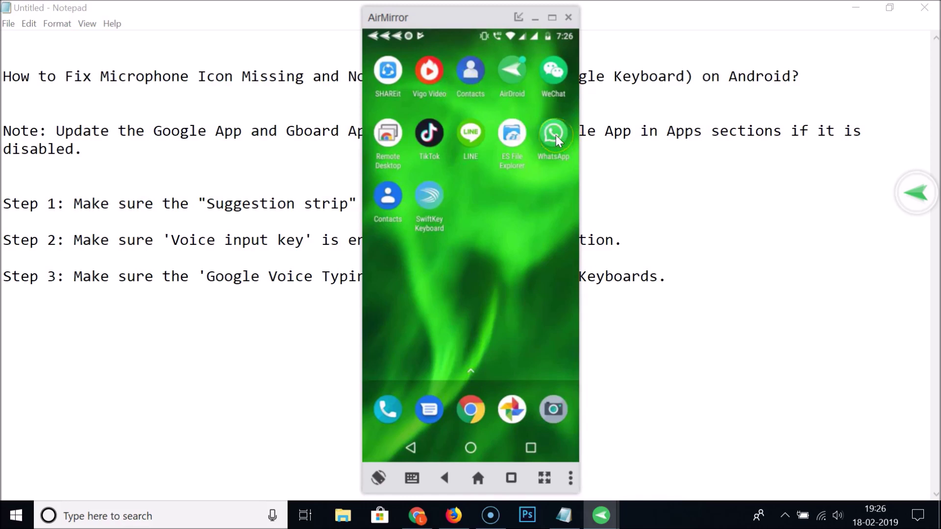
Check the suggestion strip in a WhatsApp chat, then open the phone's app drawer
left_click(556, 135)
left_click(557, 136)
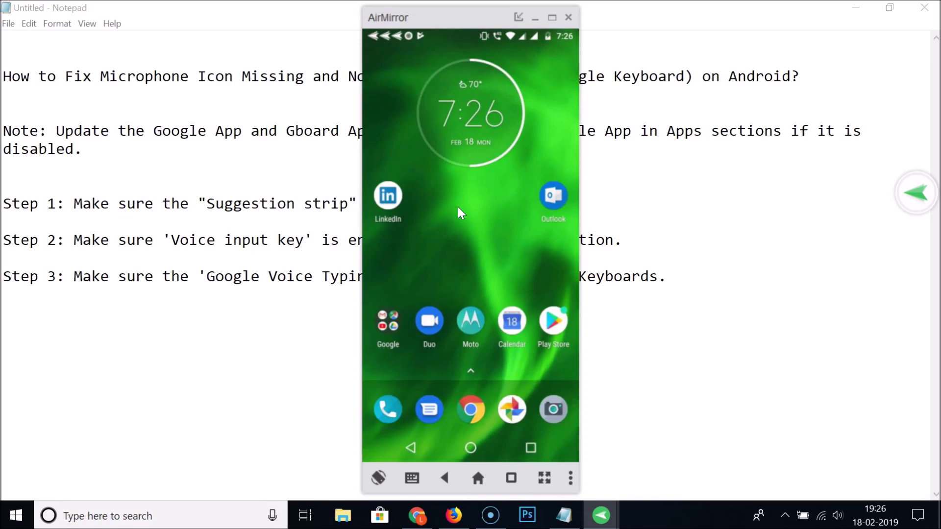
left_click_drag(458, 207, 440, 179)
Reopen Settings, search 'language', and go through Virtual keyboard into Gboard's settings
left_click(388, 103)
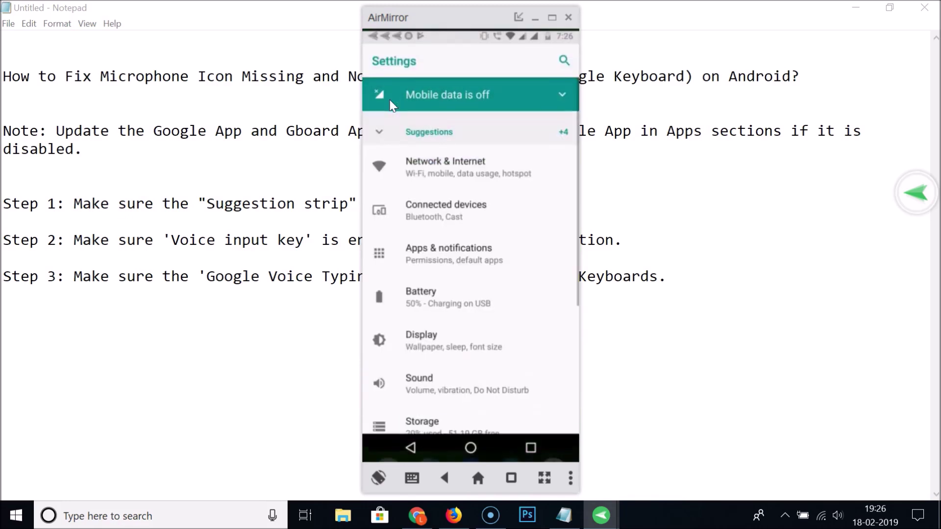
left_click(501, 72)
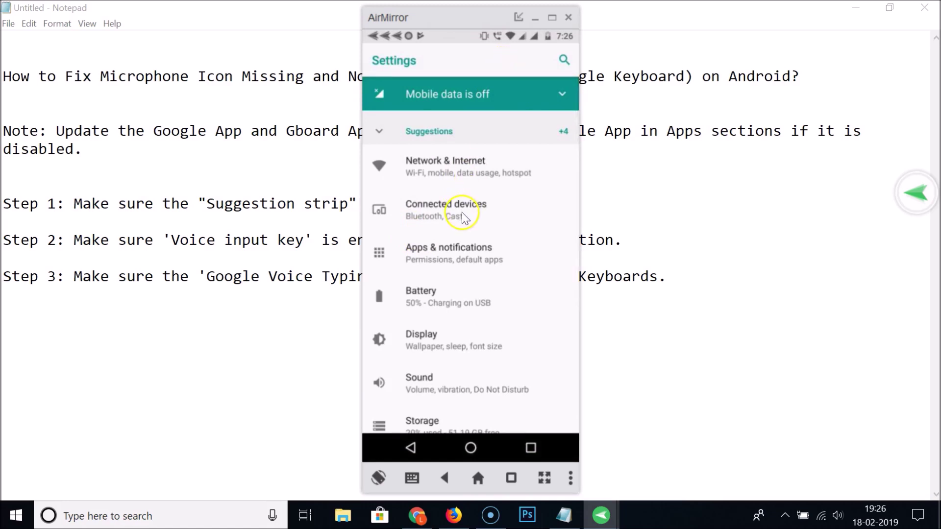
left_click(564, 60)
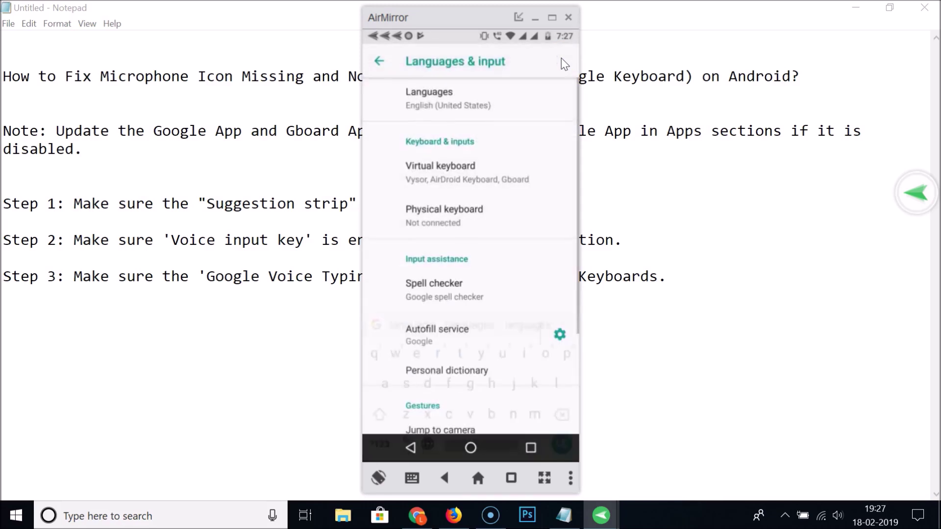
left_click(468, 176)
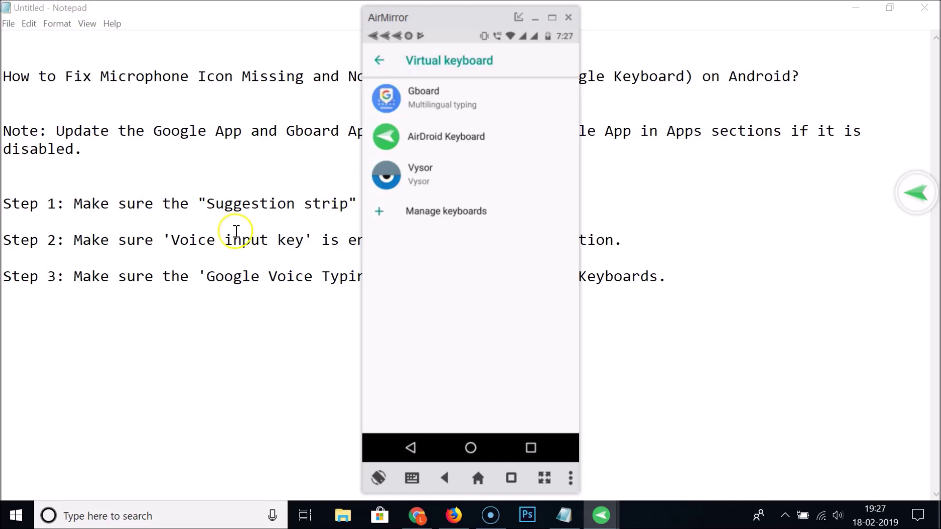
left_click(200, 216)
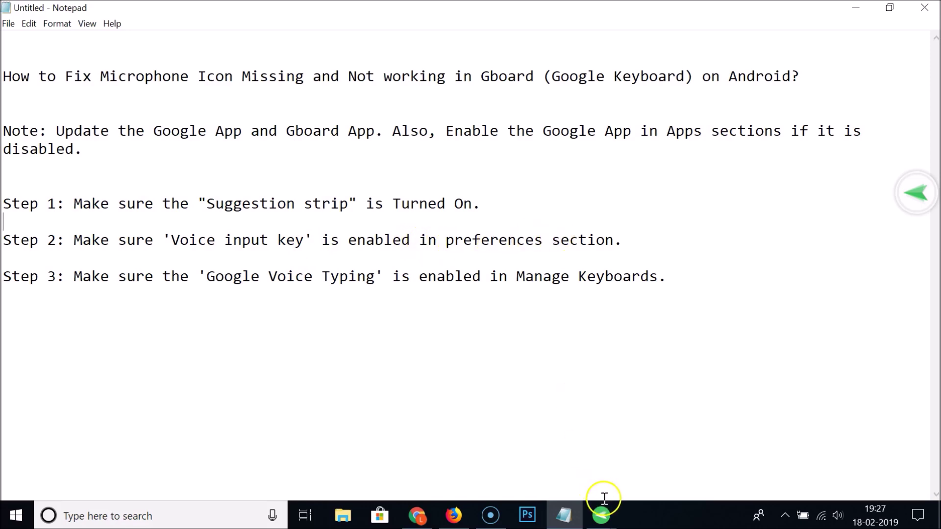
left_click(601, 514)
left_click(659, 468)
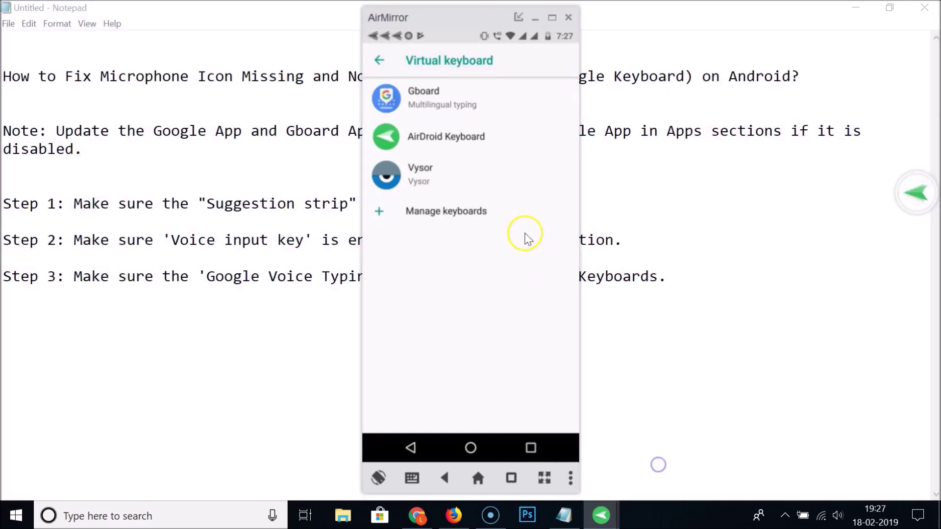
left_click(448, 104)
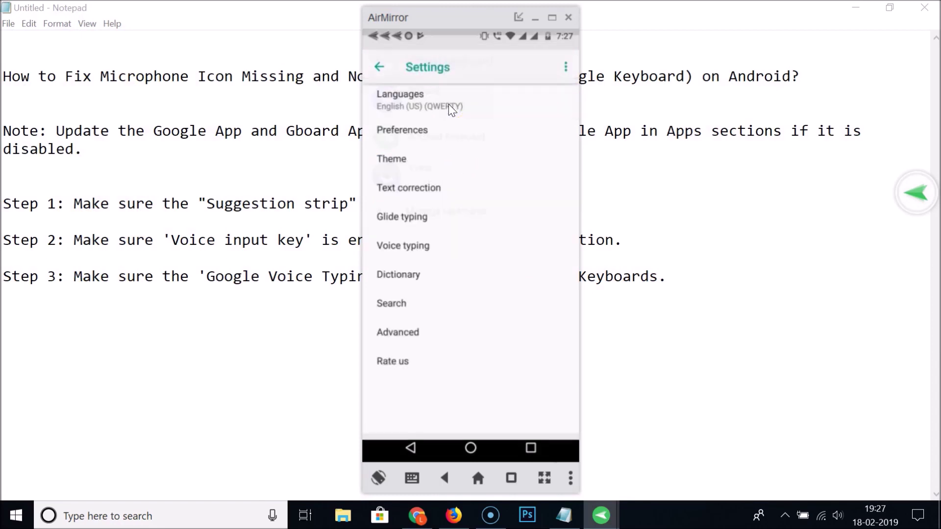
Enable the Voice input key toggle in Gboard's Preferences
left_click(398, 131)
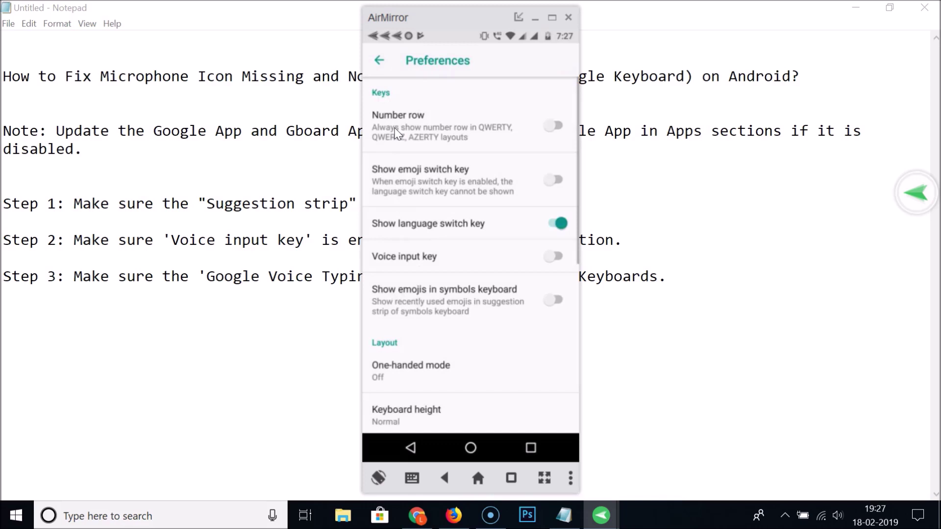
left_click(557, 260)
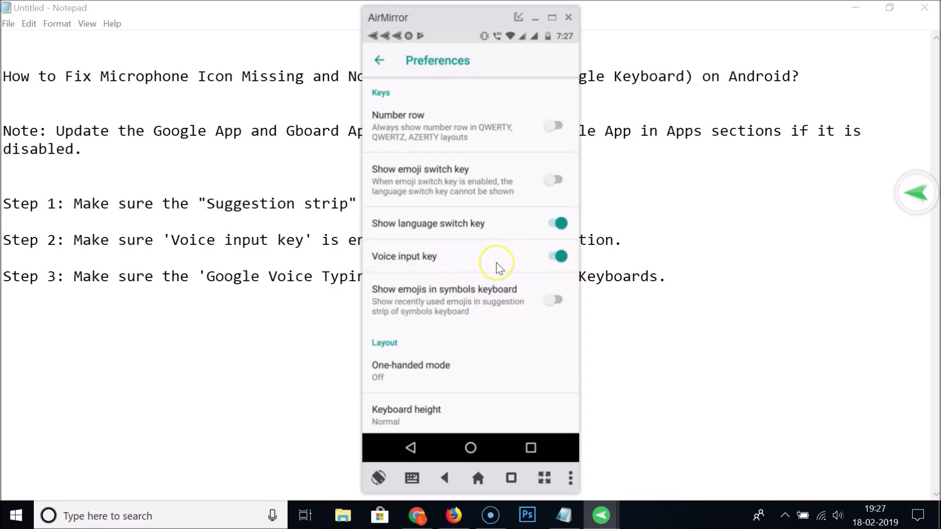
left_click(522, 257)
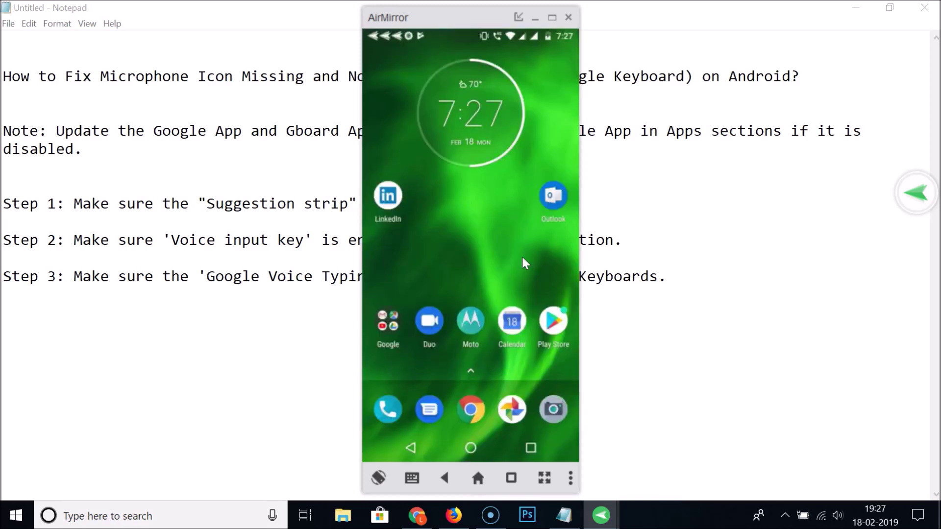
Confirm the microphone key on Gboard in a WhatsApp chat, then bring Notepad forward
left_click(569, 251)
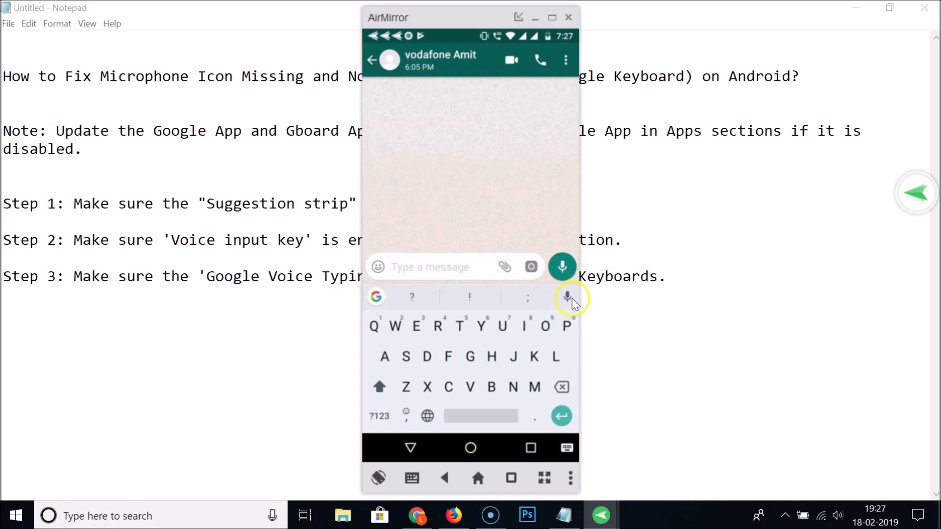
left_click(236, 235)
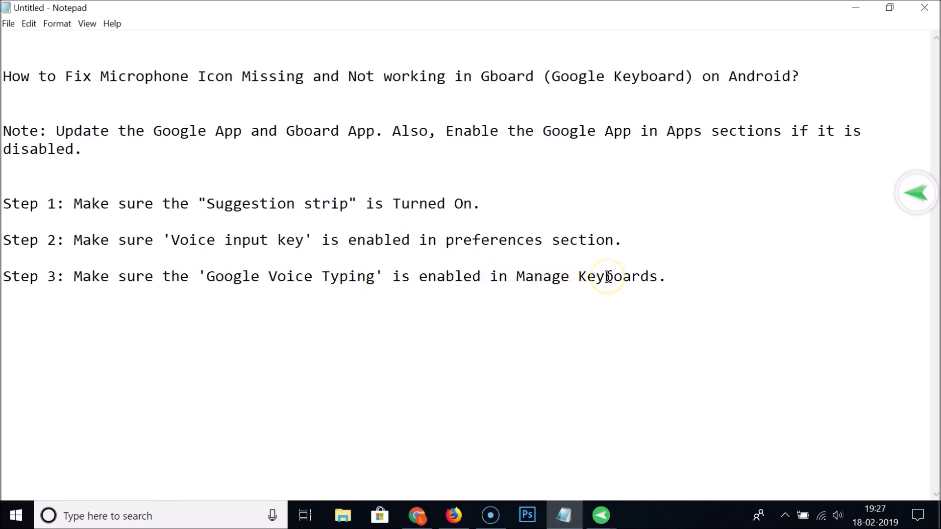
Bring the mirrored phone forward and reopen Languages & input via the 'language' search
mouse_move(601, 515)
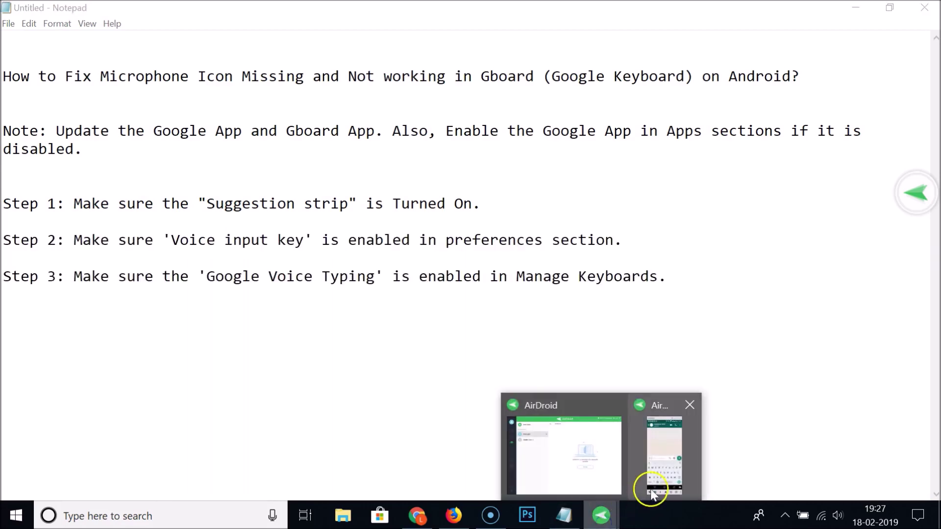
left_click(652, 488)
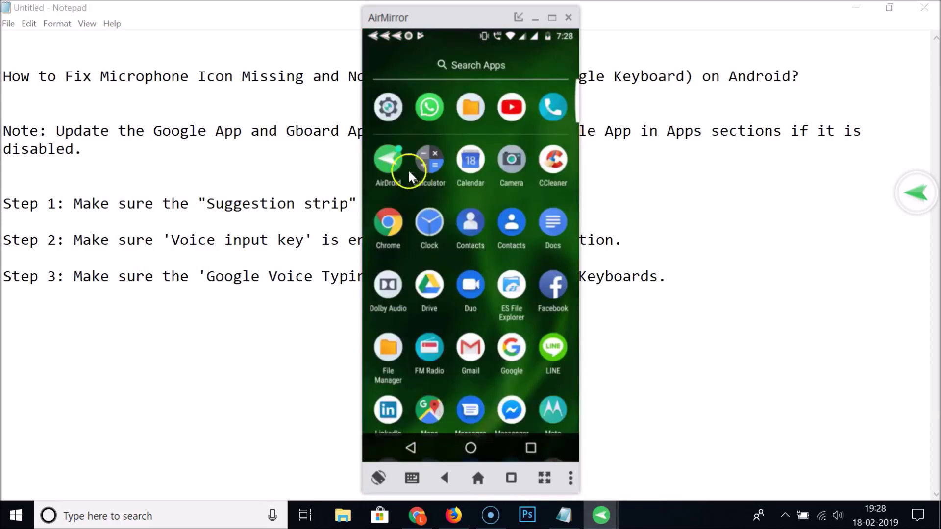
left_click(389, 105)
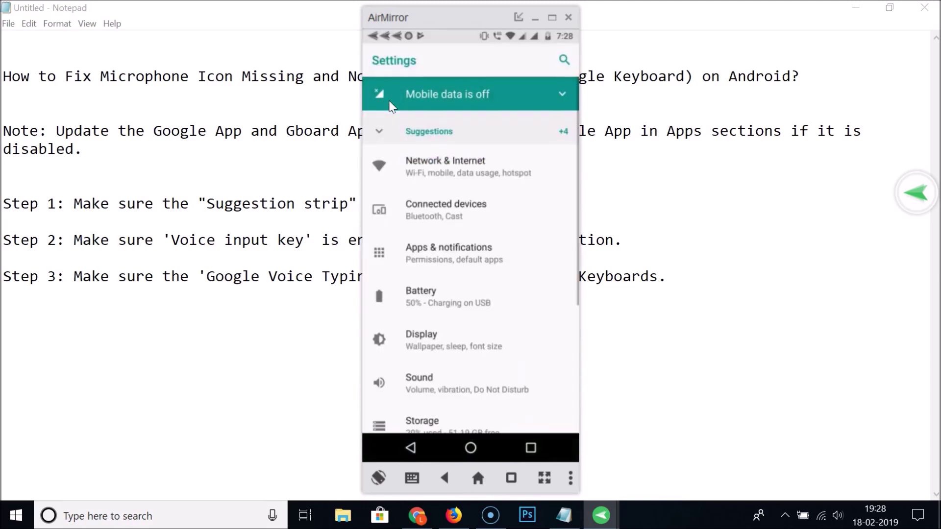
left_click(565, 59)
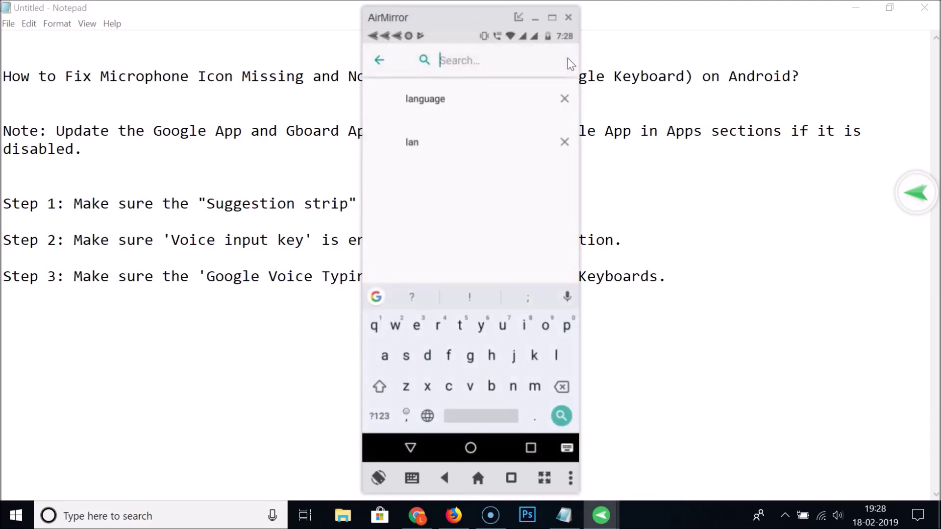
left_click(454, 105)
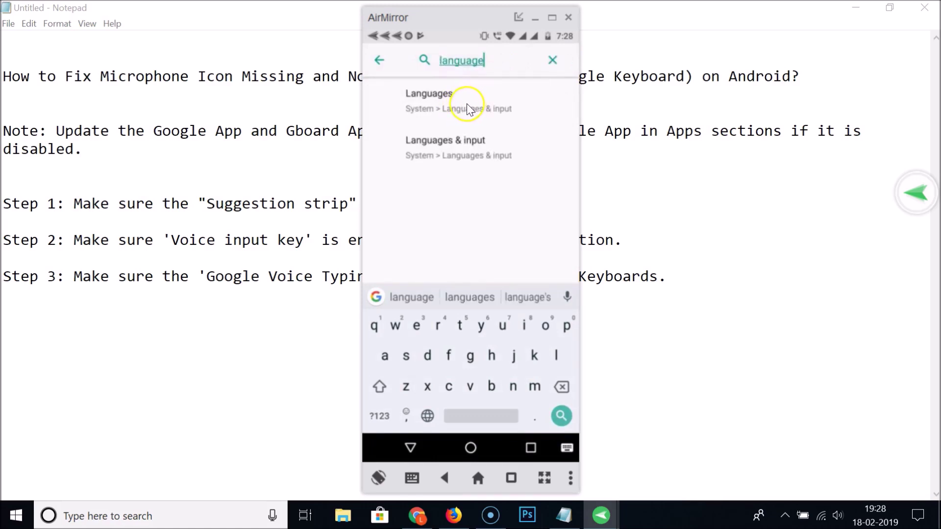
left_click(467, 104)
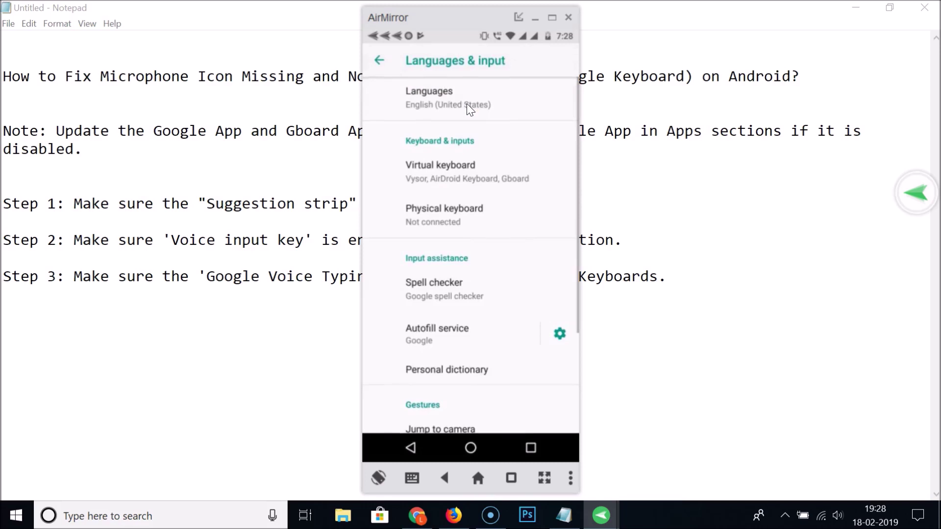
Turn on Google voice typing under Virtual keyboard > Manage keyboards and accept the note
left_click(453, 175)
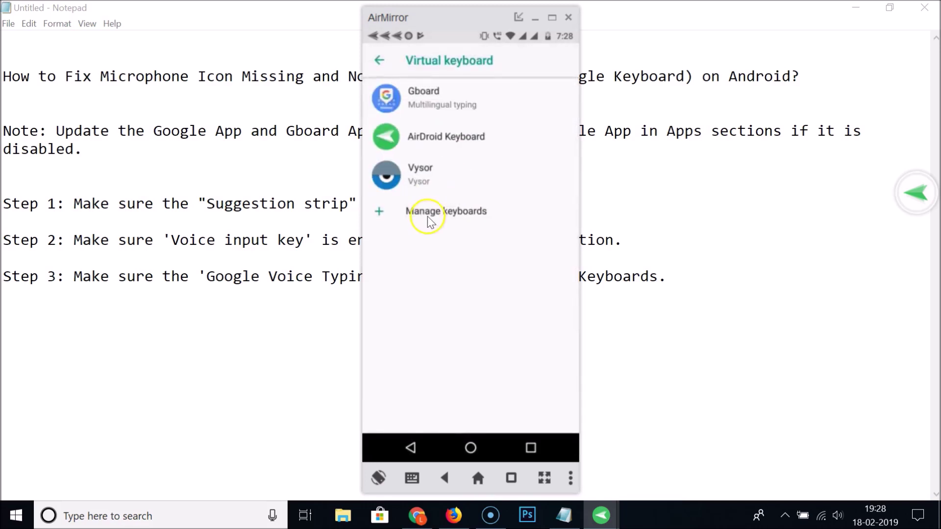
left_click(431, 215)
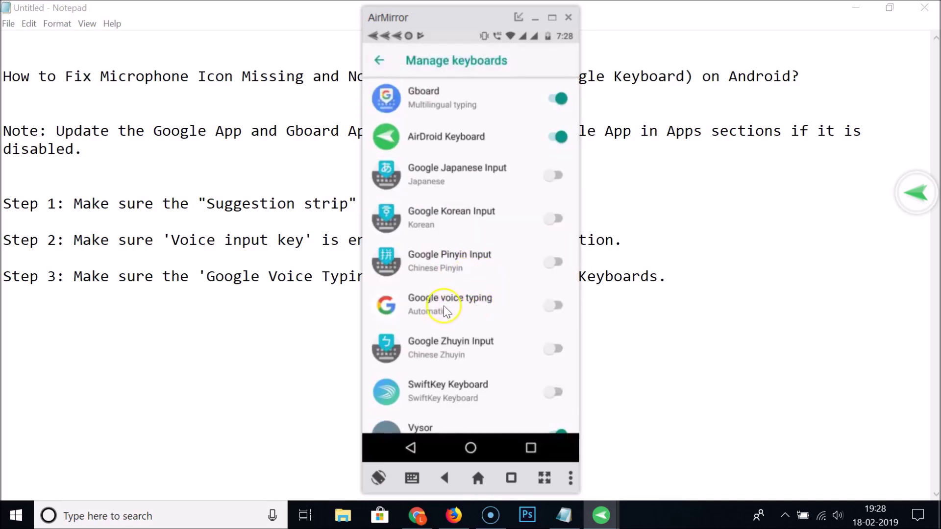
left_click(559, 304)
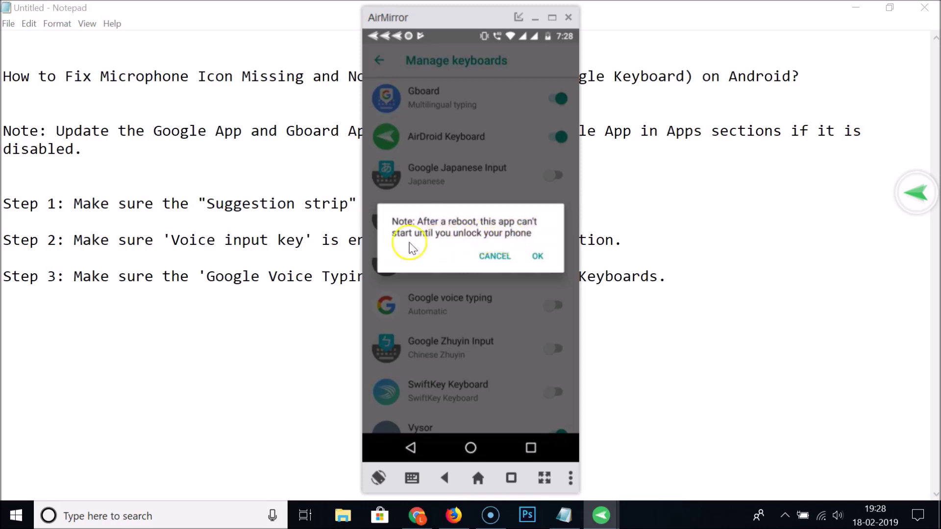
left_click(538, 259)
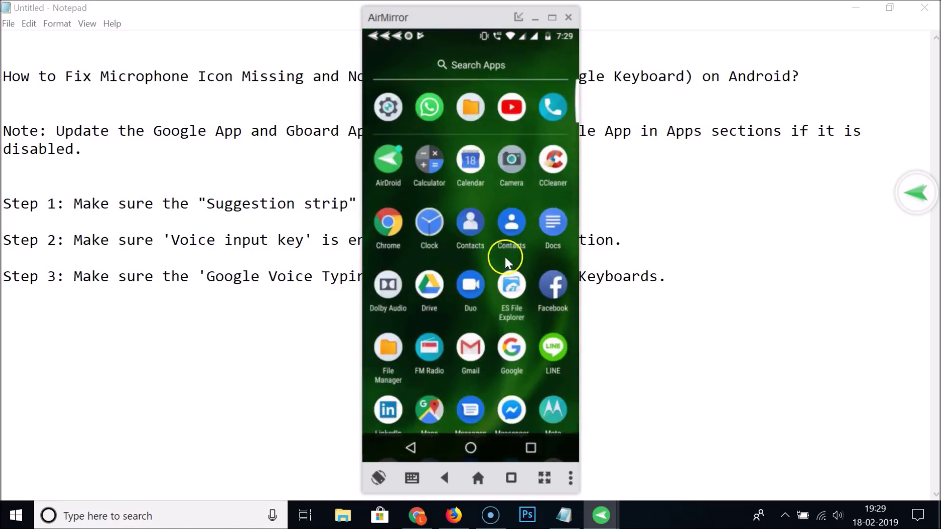
In a WhatsApp chat, dictate a message with Gboard's mic key, then stop and commit the text
left_click(426, 110)
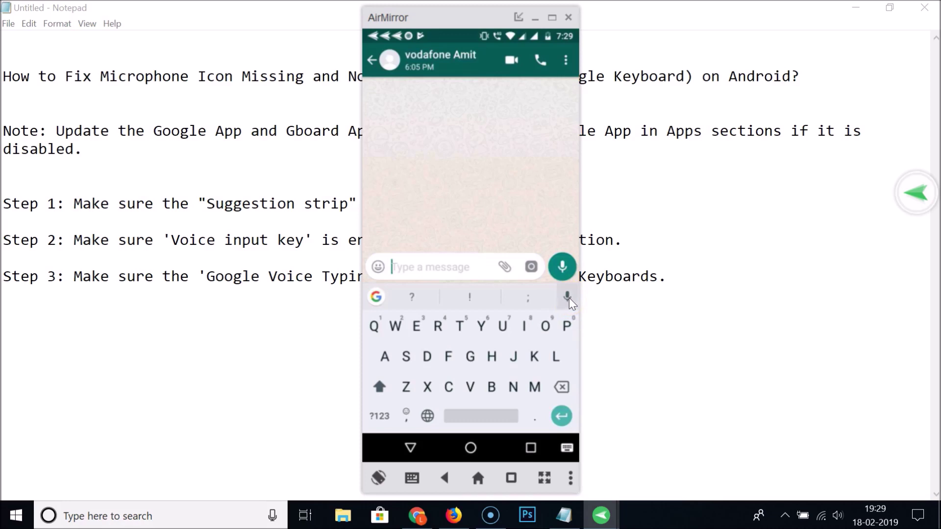
left_click(568, 297)
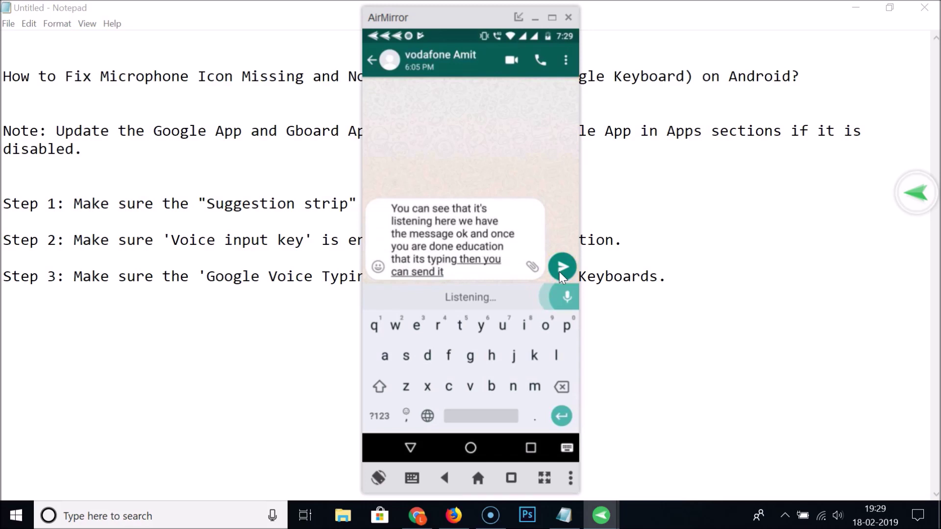
left_click(554, 297)
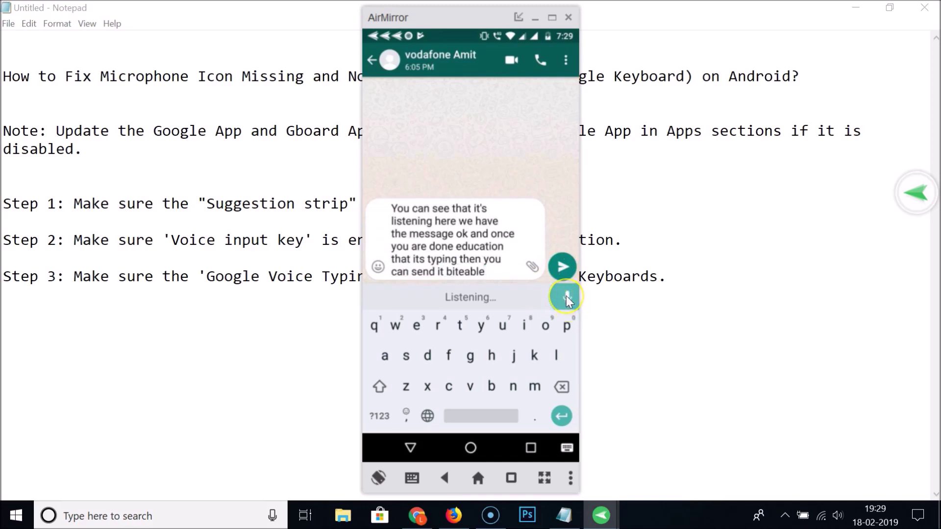
left_click(566, 296)
left_click(568, 299)
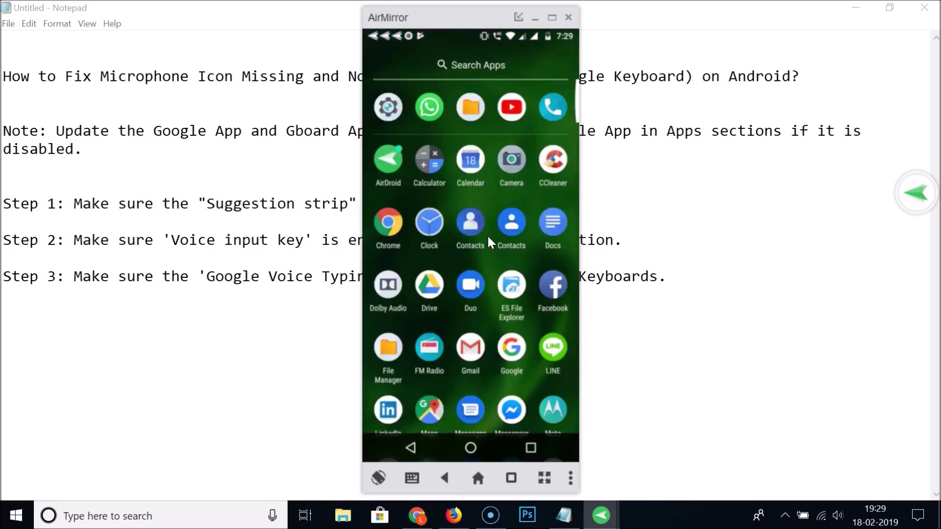
Check the Notepad notes, then bring the mirrored phone window back to the front
left_click(210, 143)
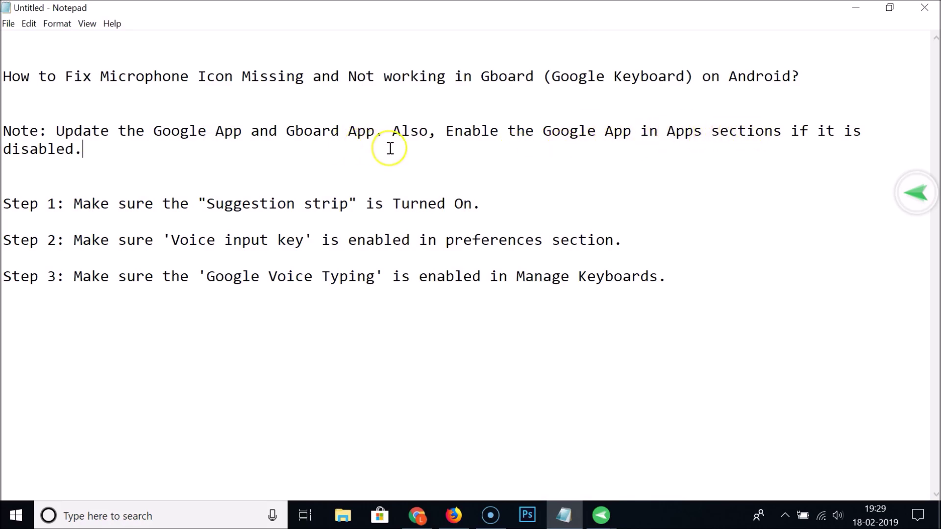
left_click(367, 195)
left_click(601, 515)
left_click(676, 464)
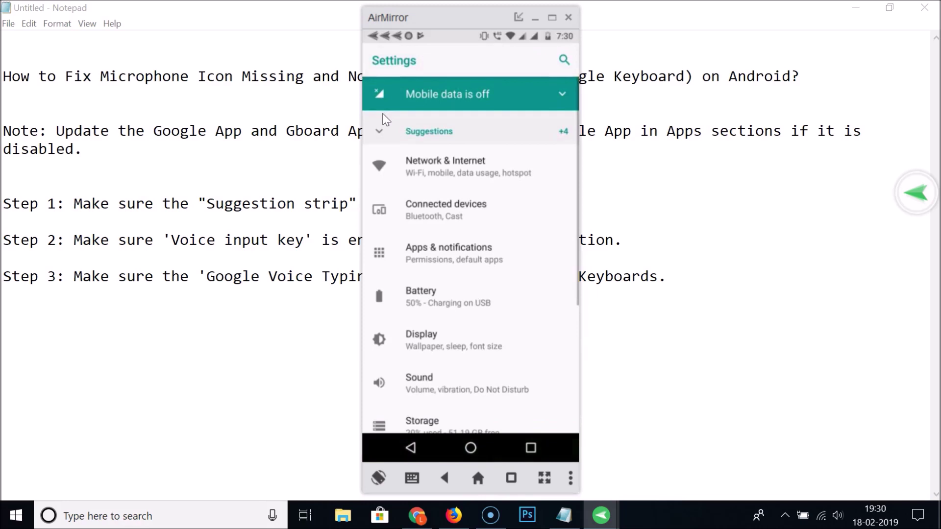
On the phone, open Settings > Apps & notifications and the list of all installed apps
mouse_move(385, 184)
left_mouse_down()
mouse_move(443, 307)
mouse_move(442, 234)
left_mouse_up()
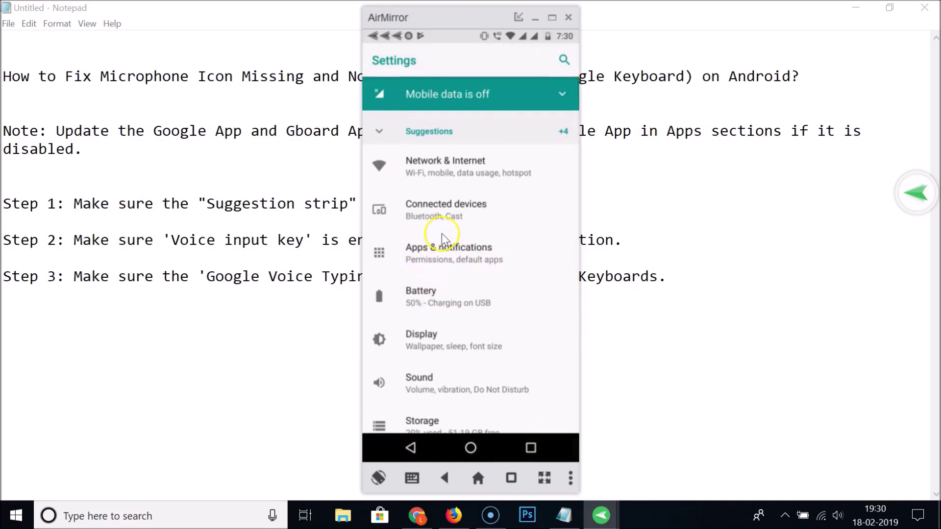
left_click_drag(456, 260, 418, 260)
left_click(463, 252)
left_click(437, 131)
left_click_drag(437, 131, 436, 112)
left_click(437, 111)
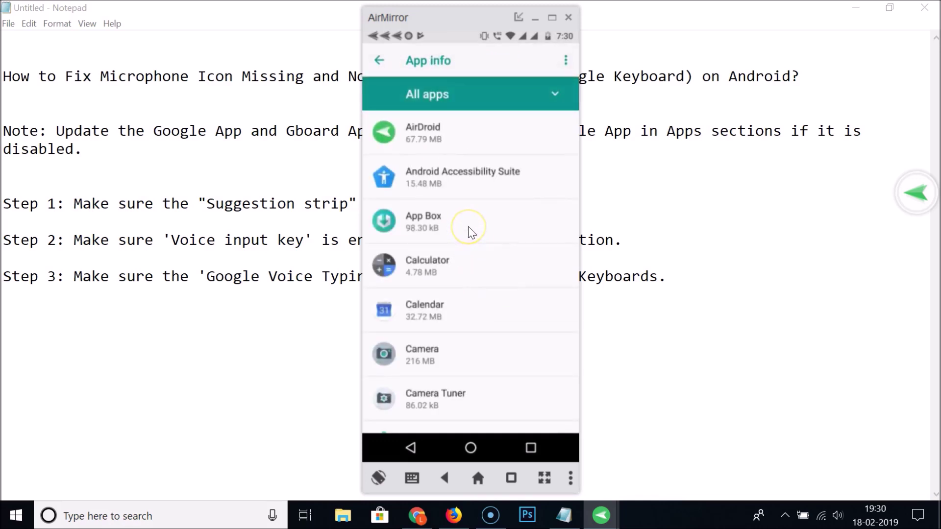
Open the Google app's info page to confirm it is installed and enabled, then return to Notepad
scroll(469, 226, "down", 10)
scroll(469, 227, "down", 12)
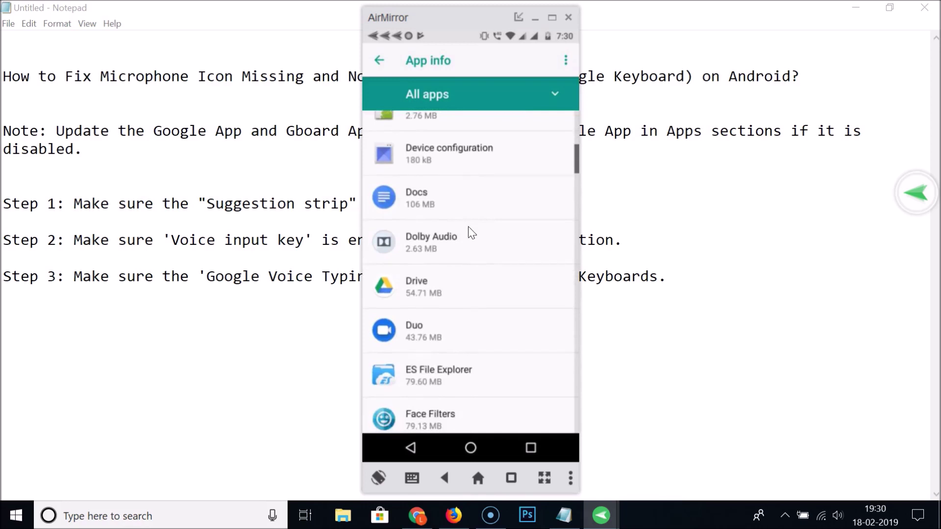
scroll(469, 227, "down", 3)
scroll(469, 226, "up", 4)
left_click(414, 169)
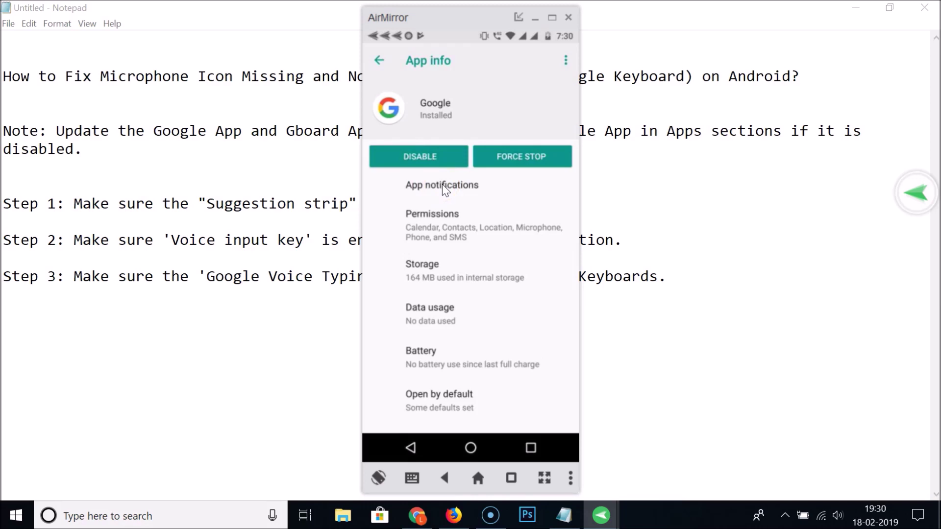
left_click(241, 190)
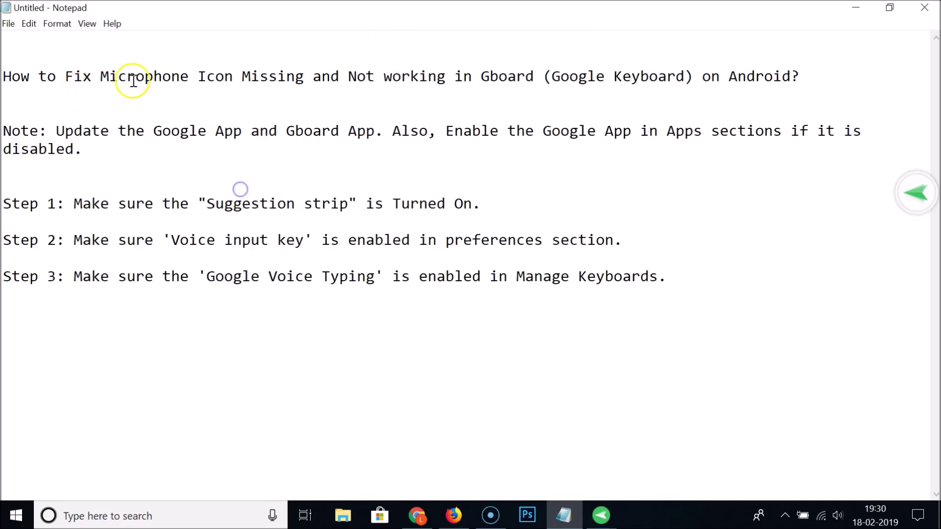
left_click(292, 82)
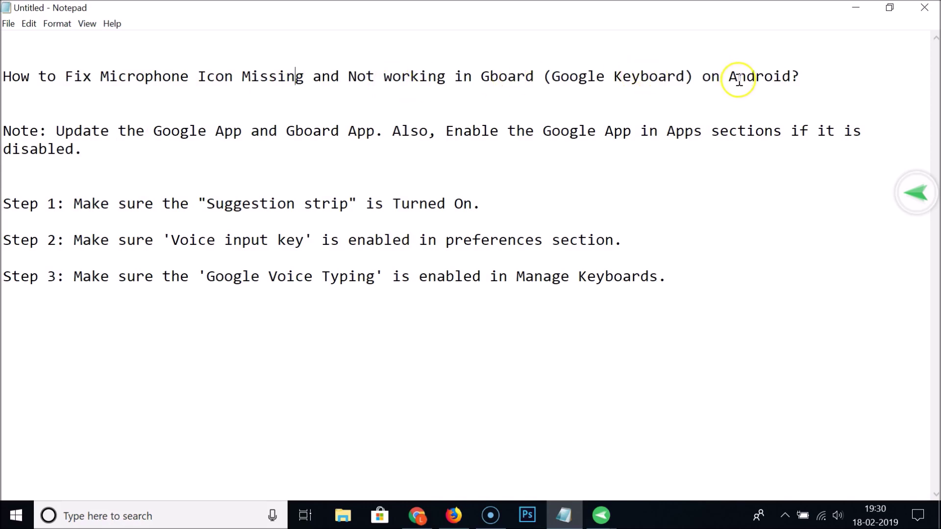
left_click(535, 109)
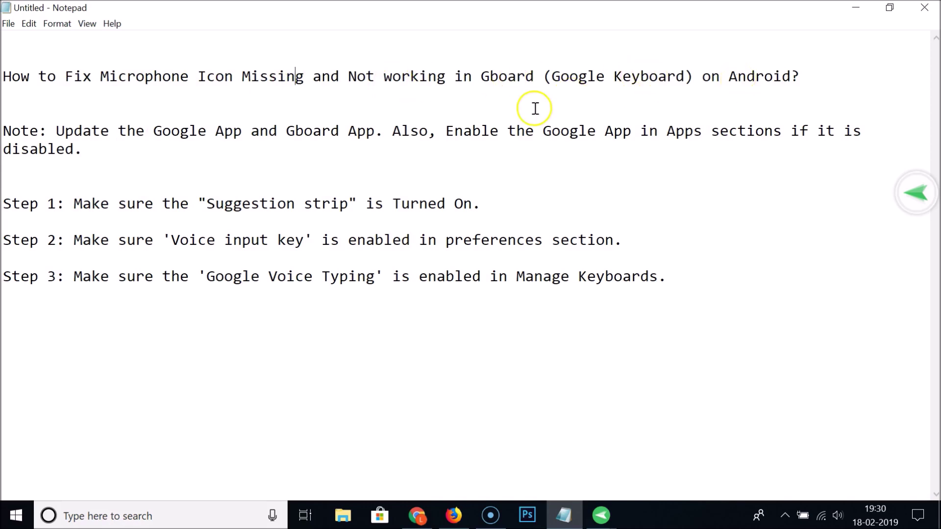